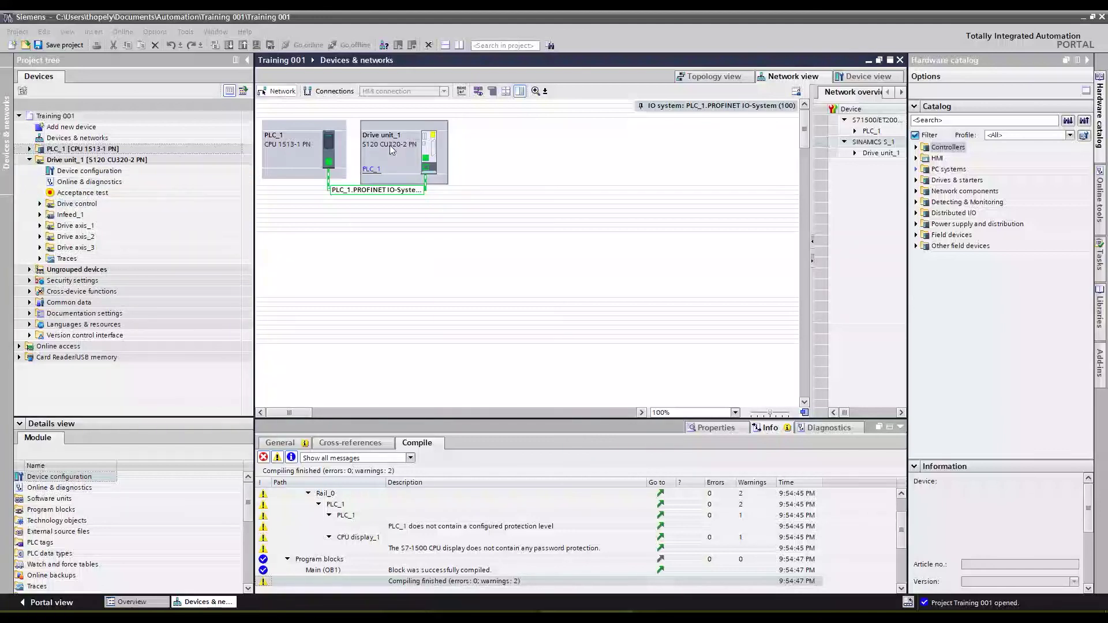
# Open Drive unit_1's device configuration and select the Infeed_1 module
pyautogui.doubleClick(71, 172)
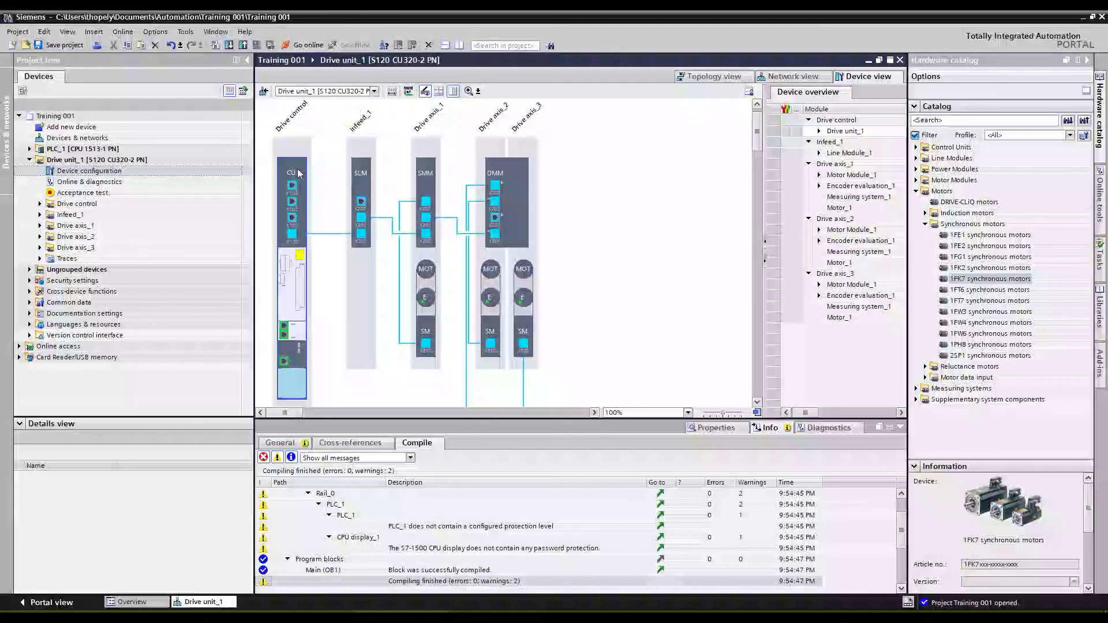
pyautogui.click(366, 165)
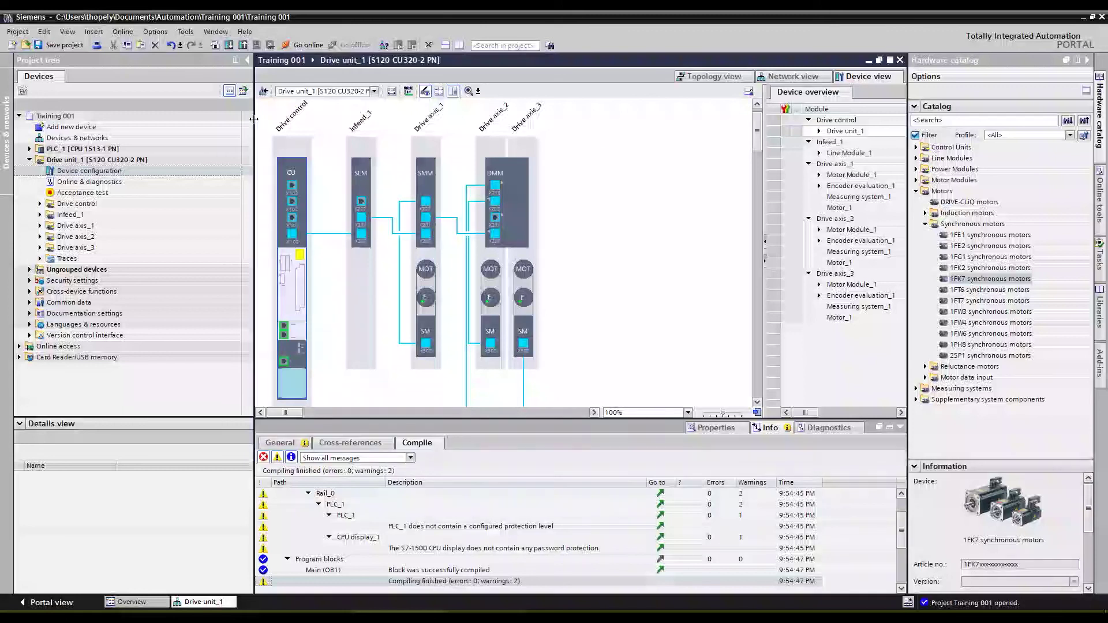
# Collapse Drive unit_1 and expand PLC_1 in the project tree
pyautogui.click(30, 160)
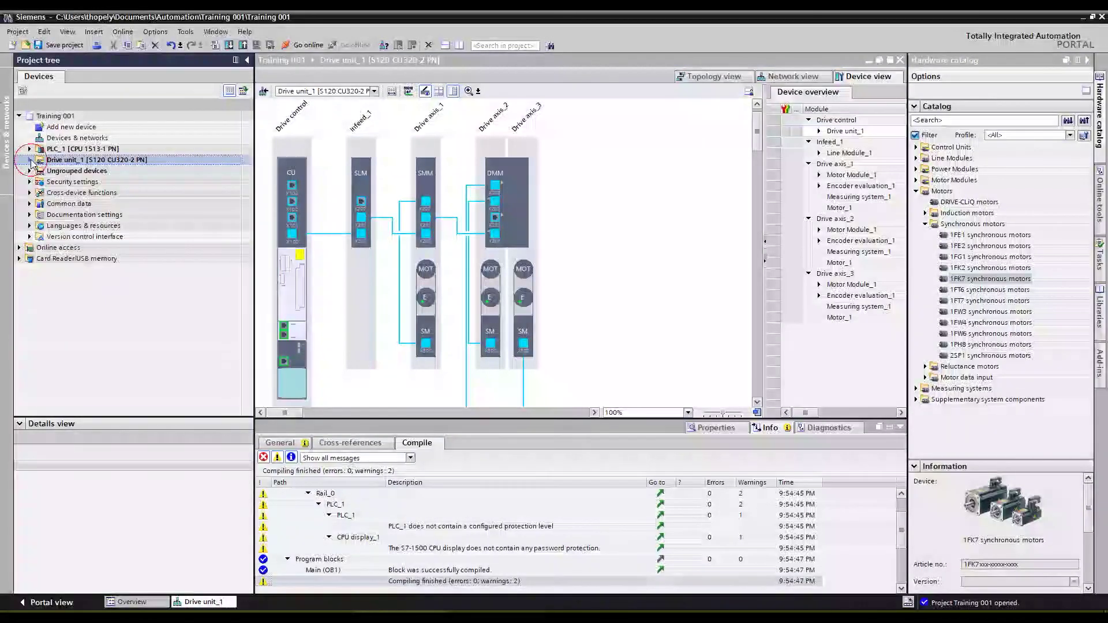
pyautogui.click(29, 150)
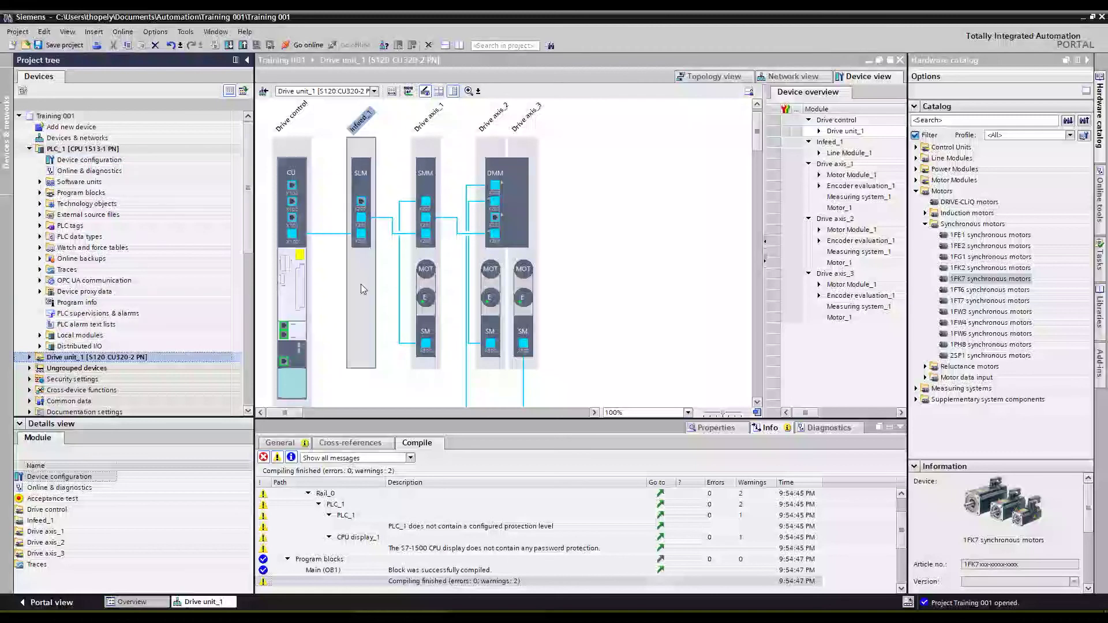
pyautogui.click(496, 271)
pyautogui.click(554, 221)
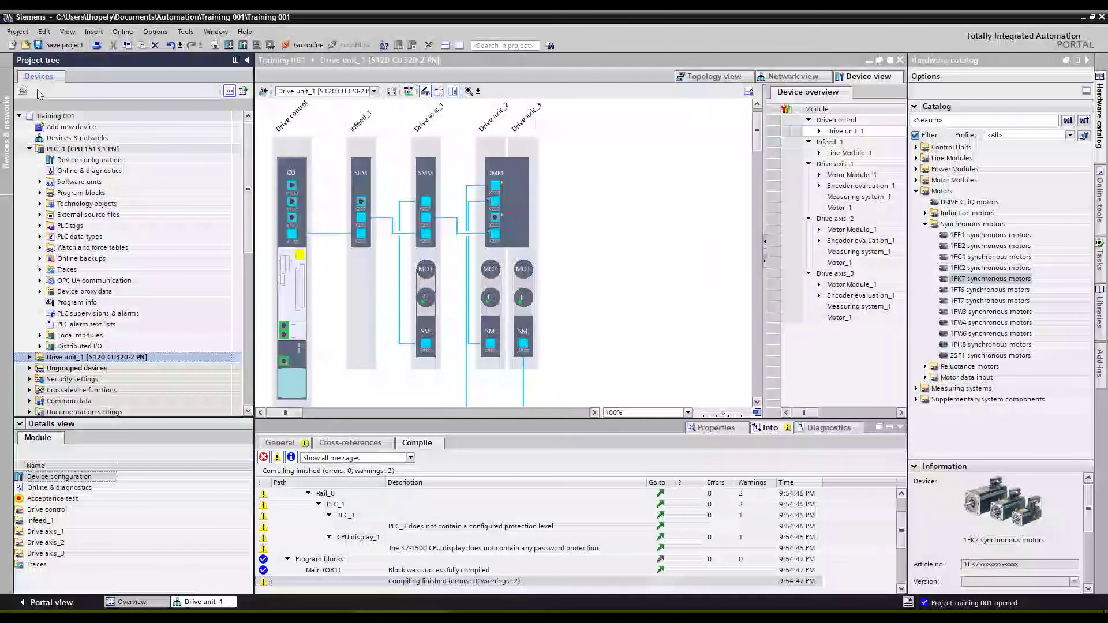
# Show the CU module's Telegram configuration in the Properties pane
pyautogui.click(715, 428)
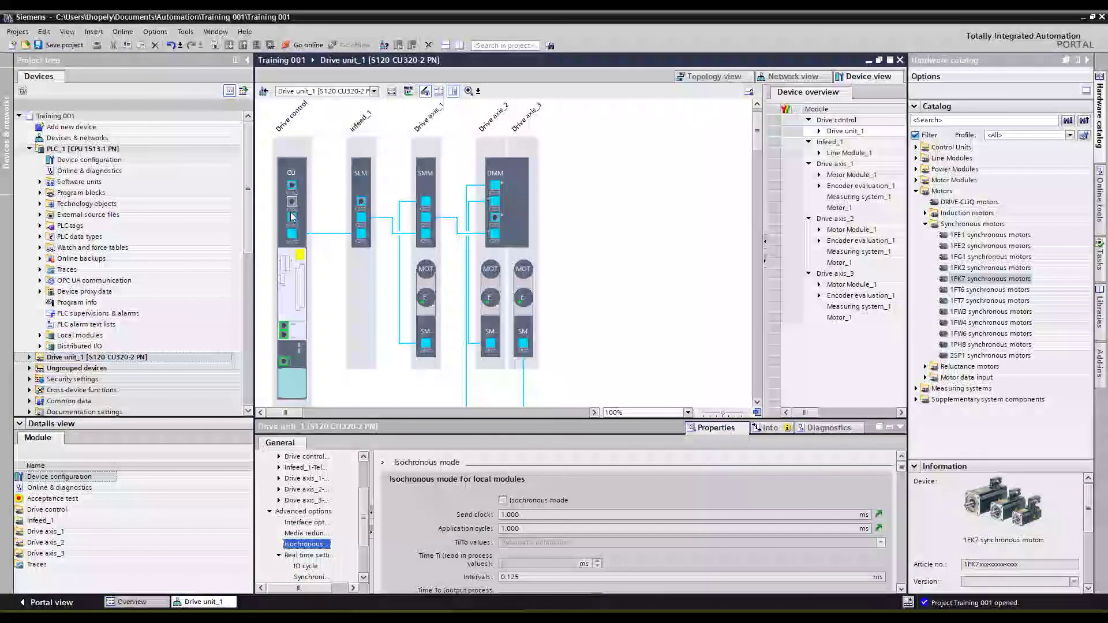
pyautogui.click(295, 288)
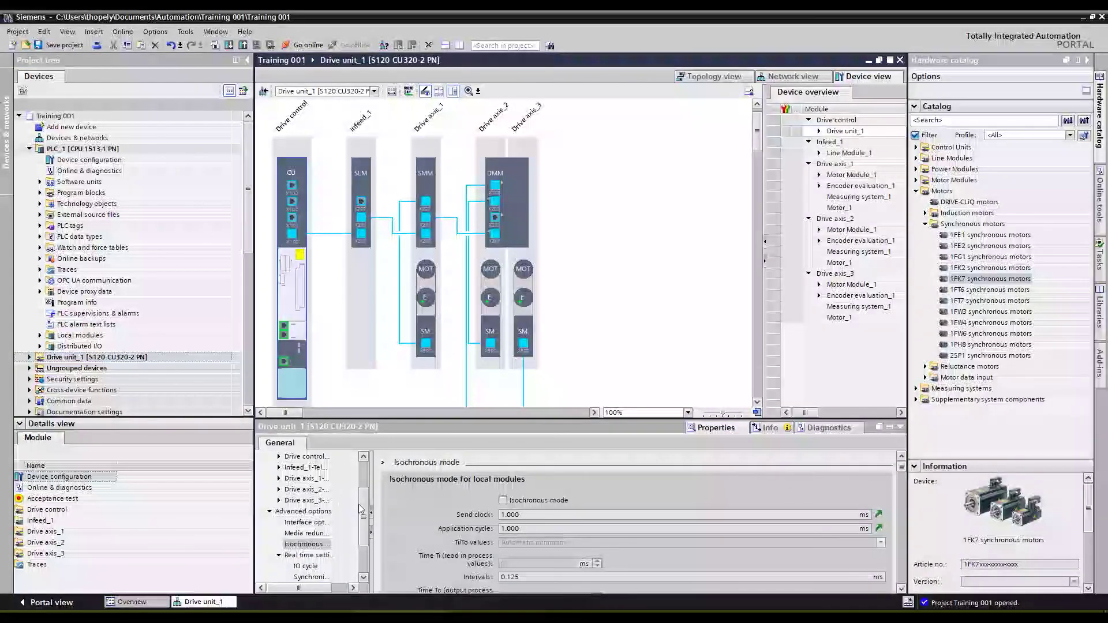
pyautogui.scroll(1, 364, 504)
pyautogui.scroll(2, 364, 504)
pyautogui.click(289, 480)
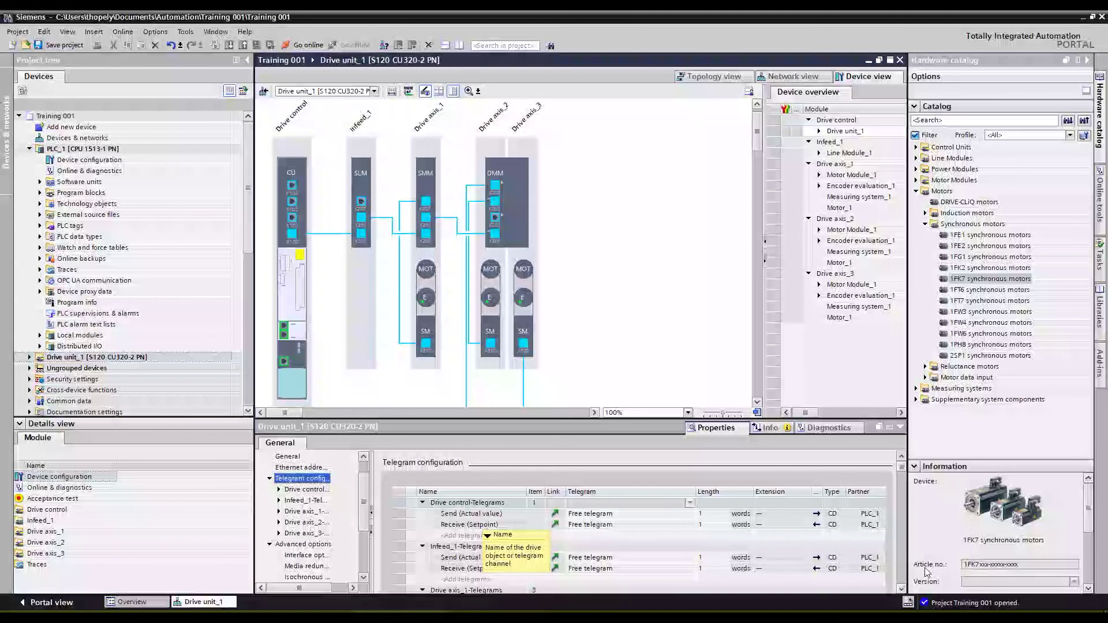
pyautogui.click(901, 588)
# Set Drive control's send telegram to SIEMENS telegram 390
pyautogui.click(901, 588)
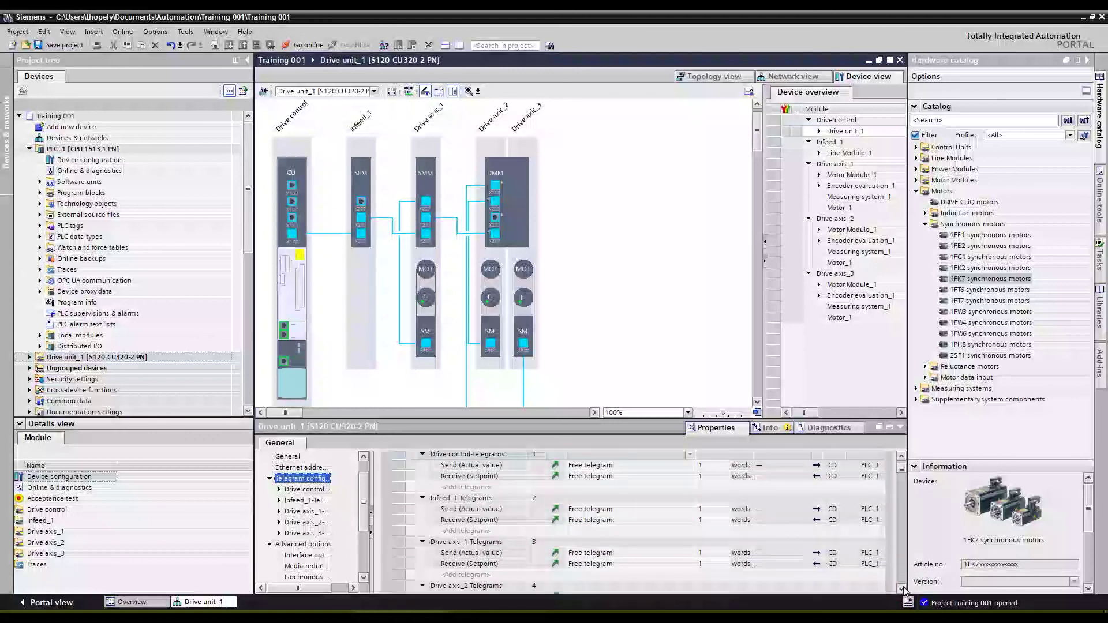
pyautogui.click(686, 466)
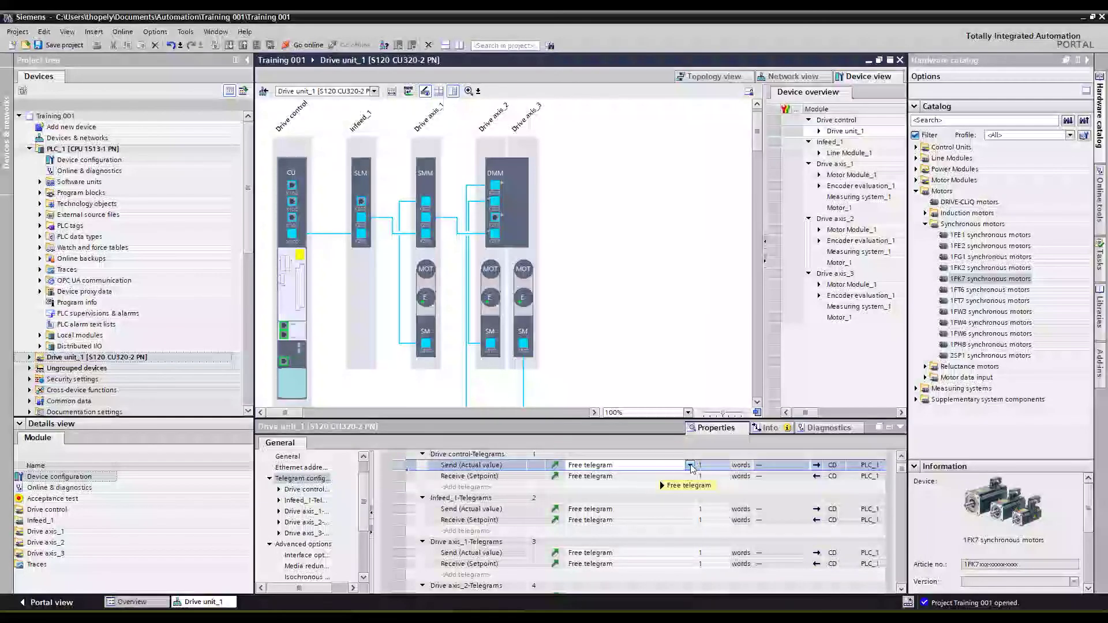
pyautogui.click(690, 466)
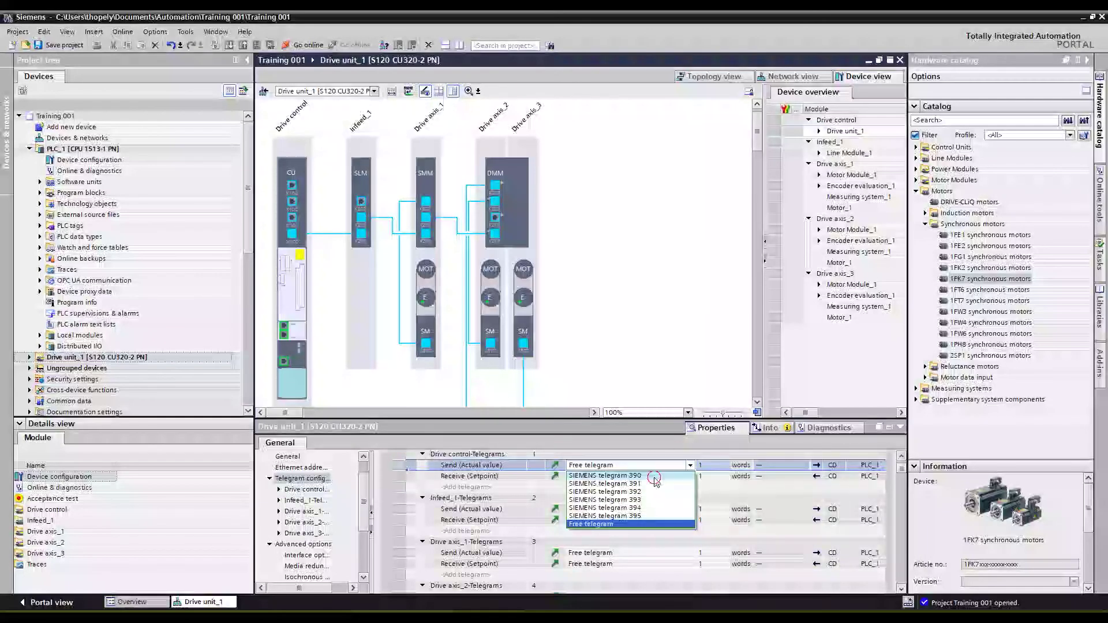
pyautogui.click(654, 477)
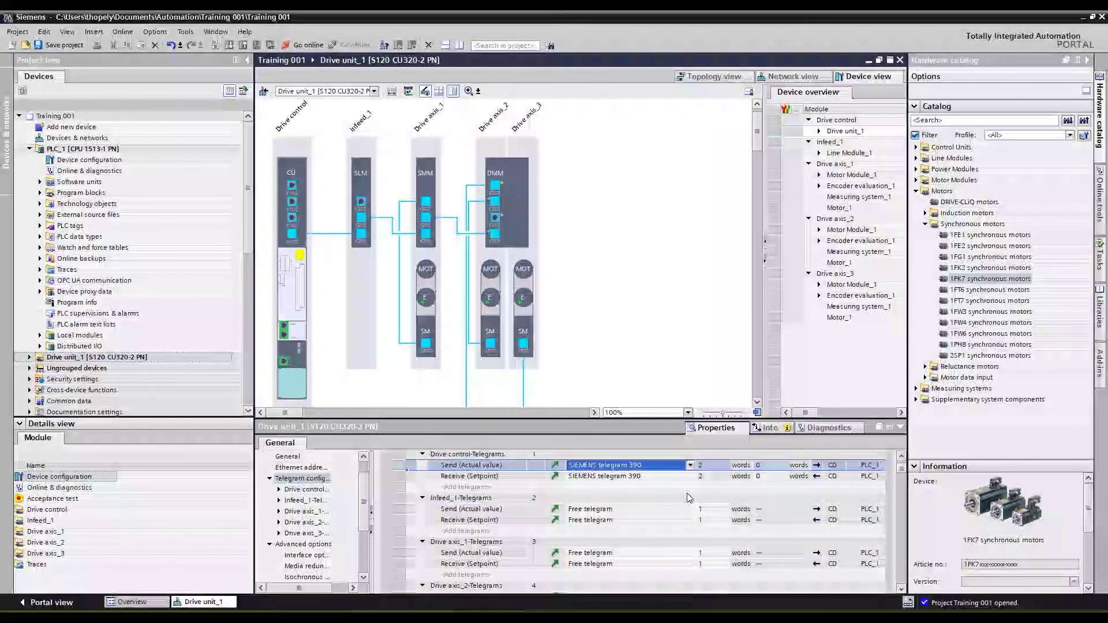
# Keep Infeed_1 on Free telegram and scroll down to Drive axis_1's send row
pyautogui.click(638, 509)
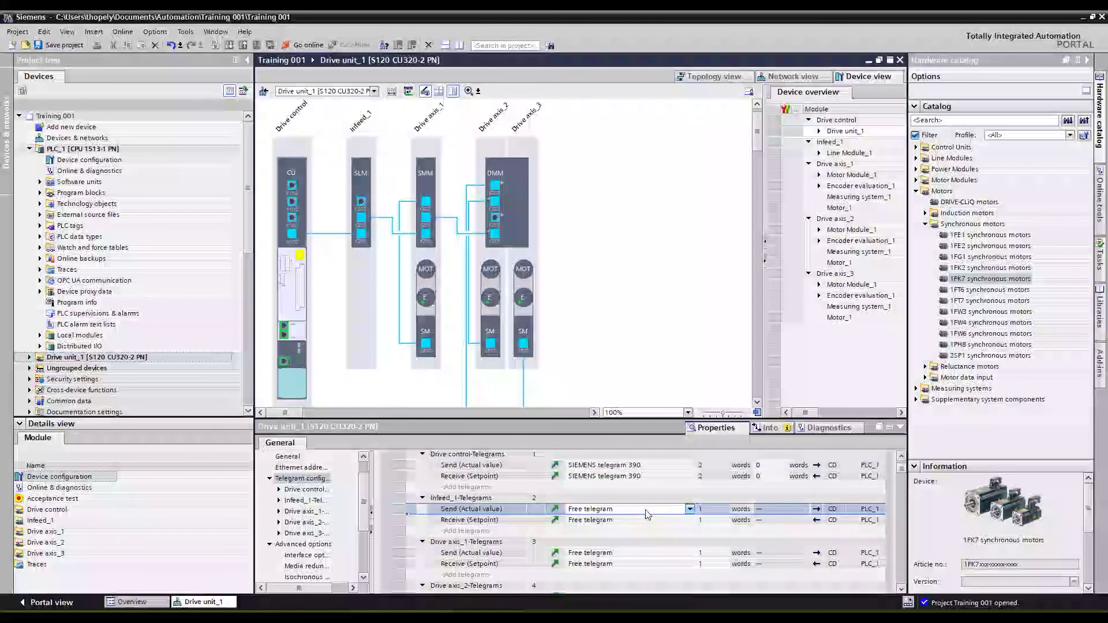
pyautogui.click(690, 508)
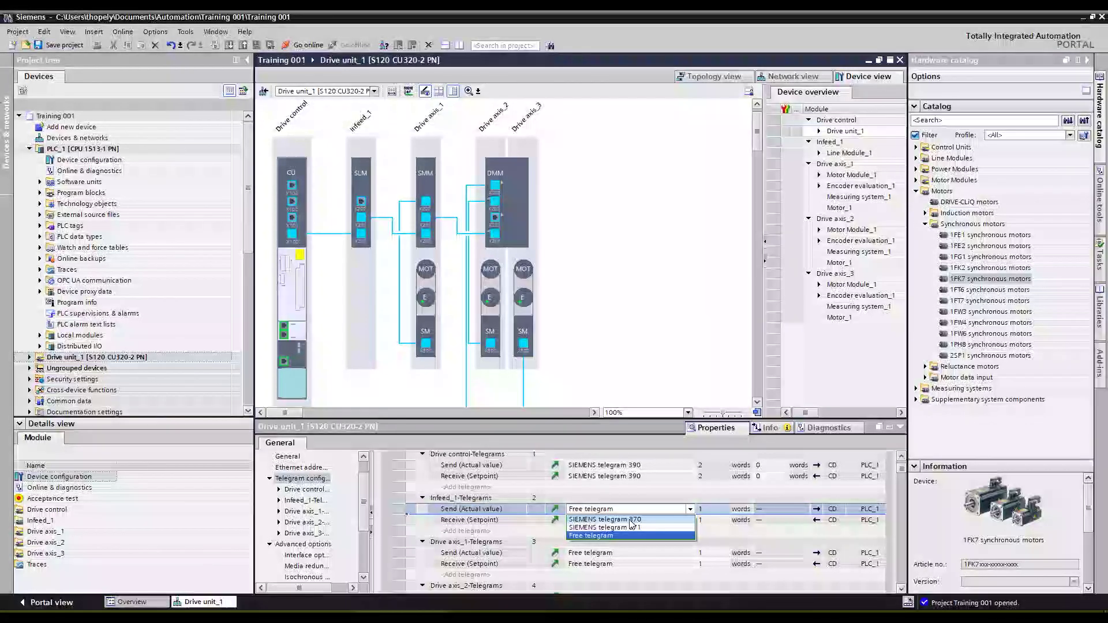
pyautogui.press('Escape')
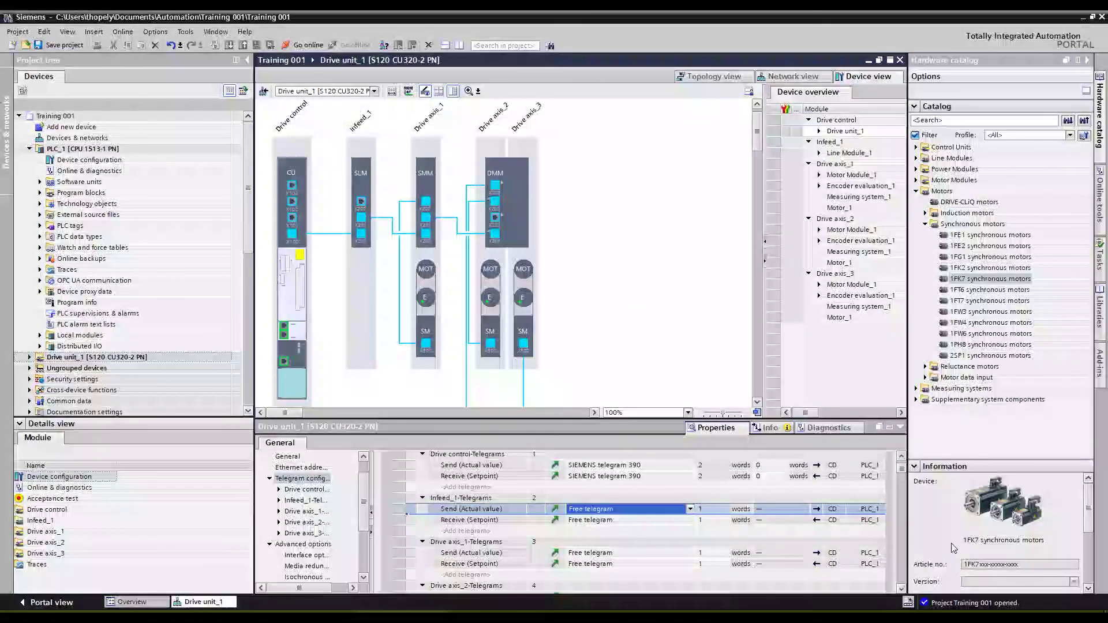
pyautogui.click(901, 588)
pyautogui.click(901, 588)
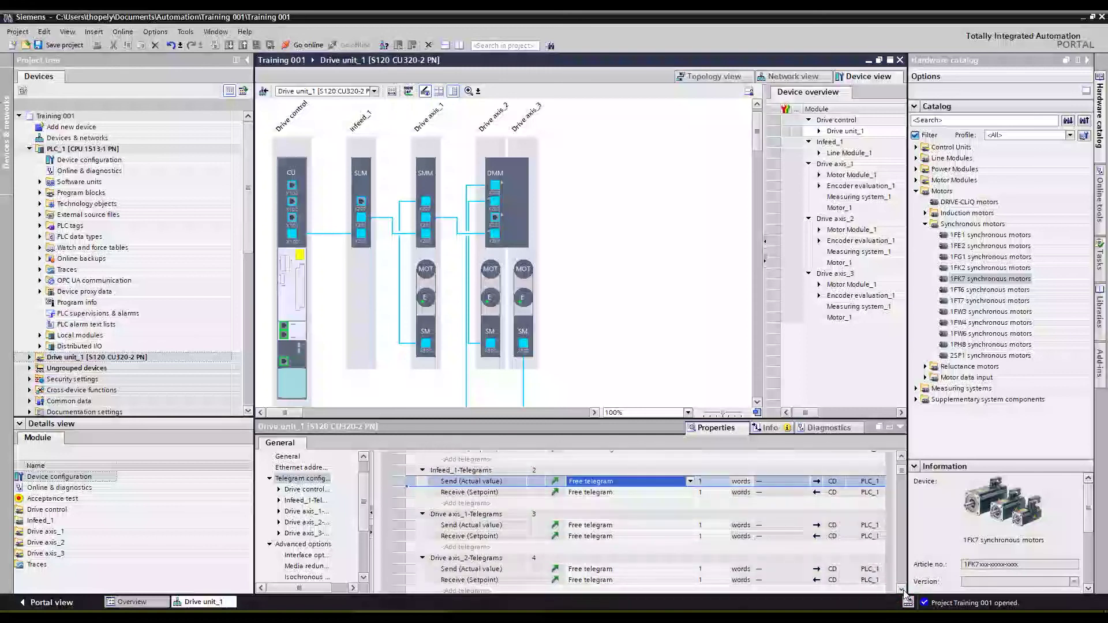
pyautogui.click(901, 587)
pyautogui.click(900, 588)
pyautogui.click(900, 587)
pyautogui.click(901, 588)
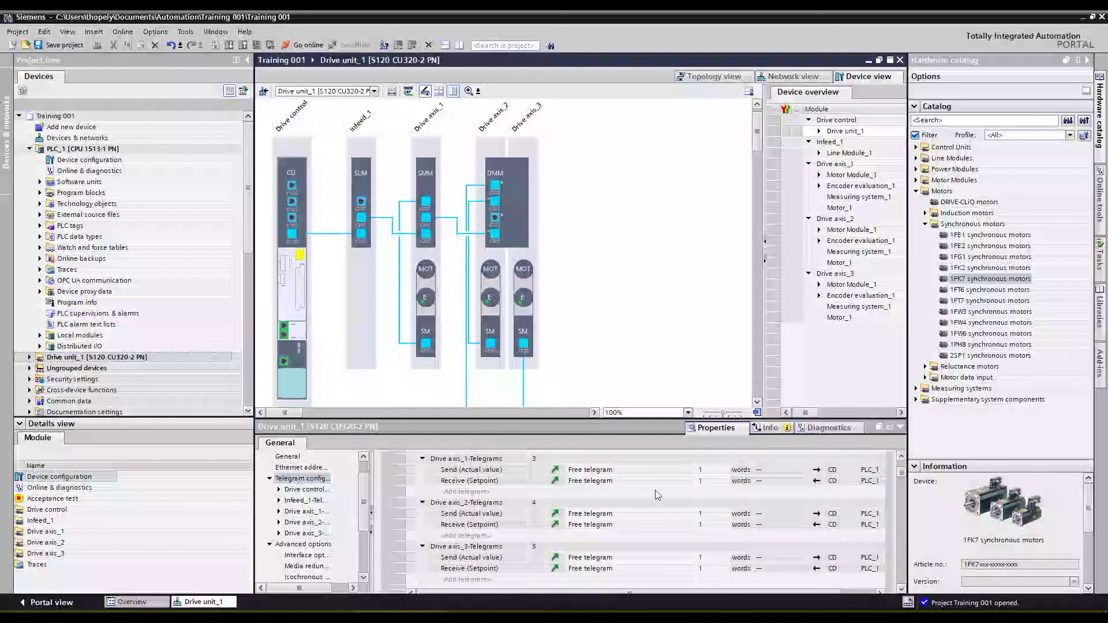
pyautogui.click(679, 471)
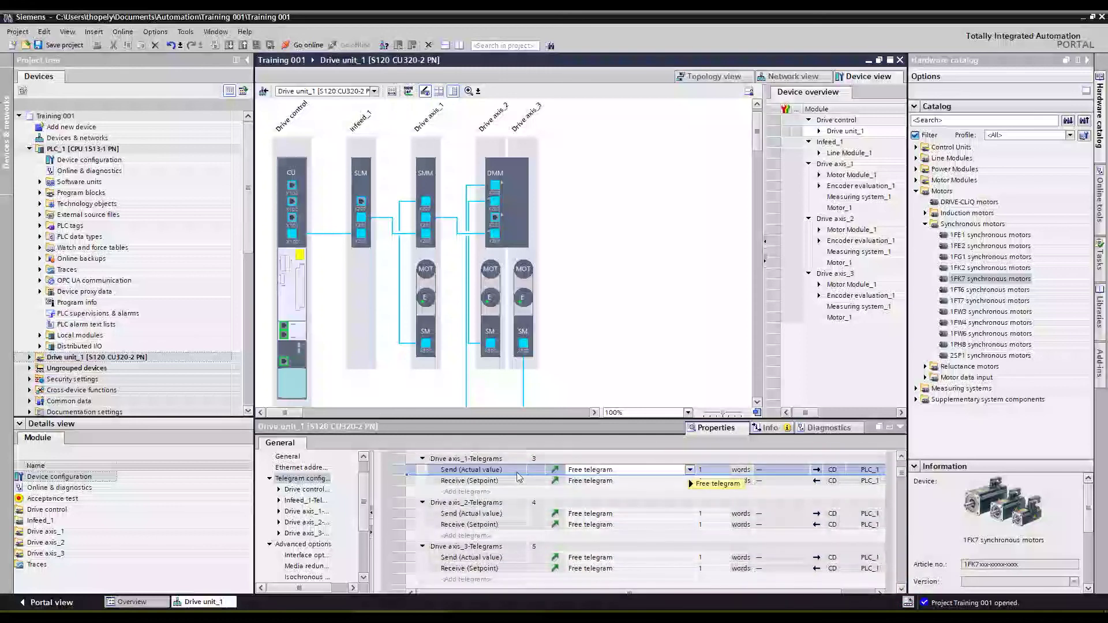
# Set the send telegrams of Drive axis_1 and Drive axis_2 to SIEMENS telegram 105
pyautogui.click(690, 471)
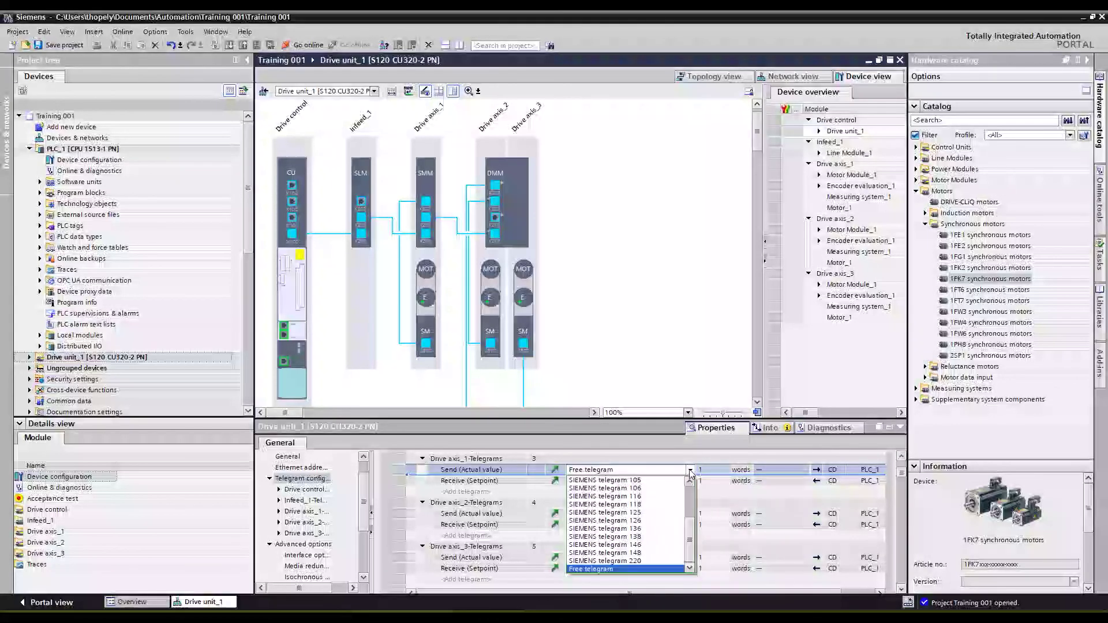
pyautogui.click(609, 481)
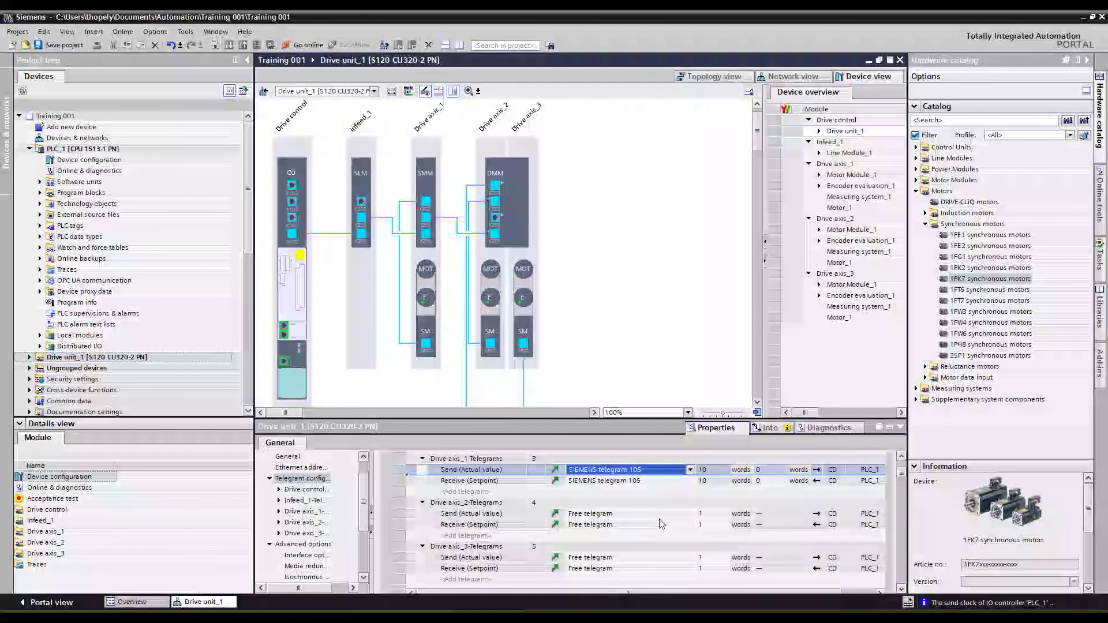
pyautogui.click(681, 514)
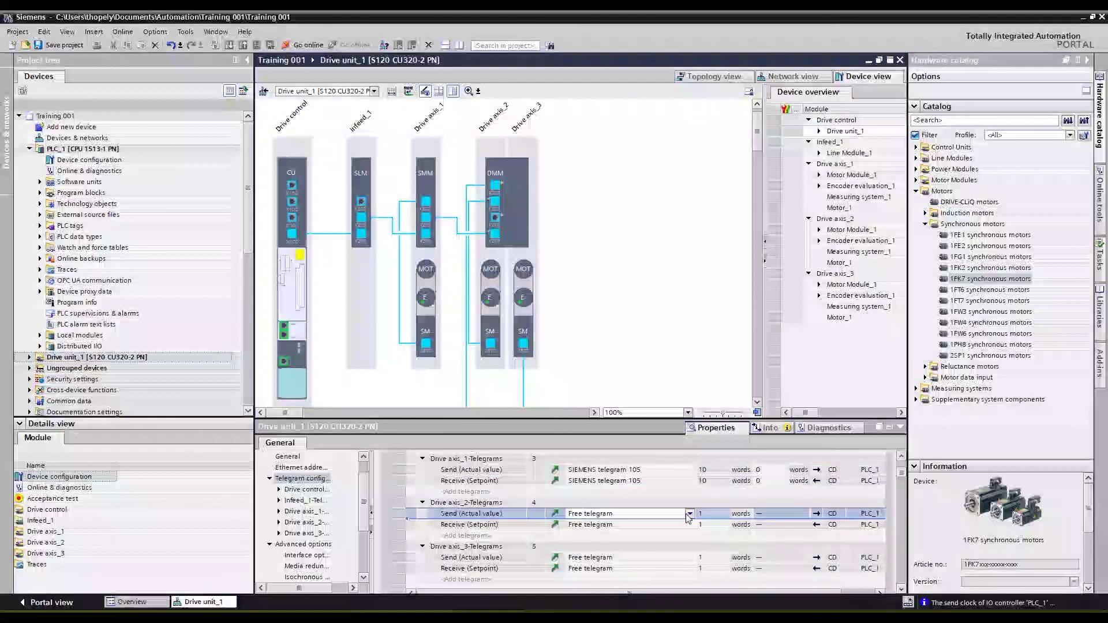
pyautogui.click(687, 513)
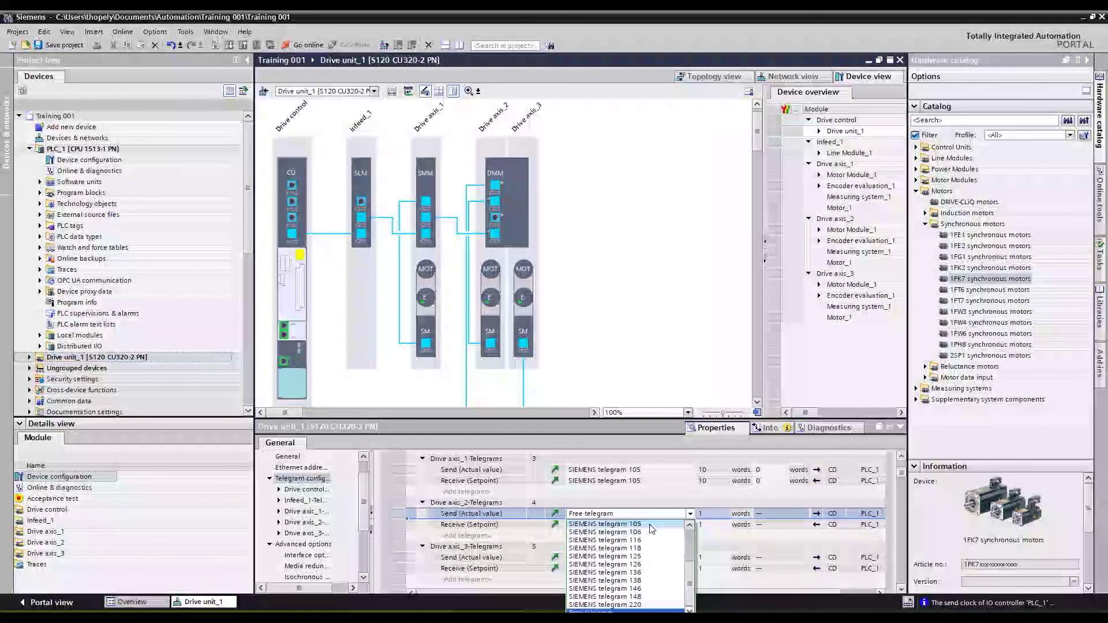
pyautogui.click(651, 525)
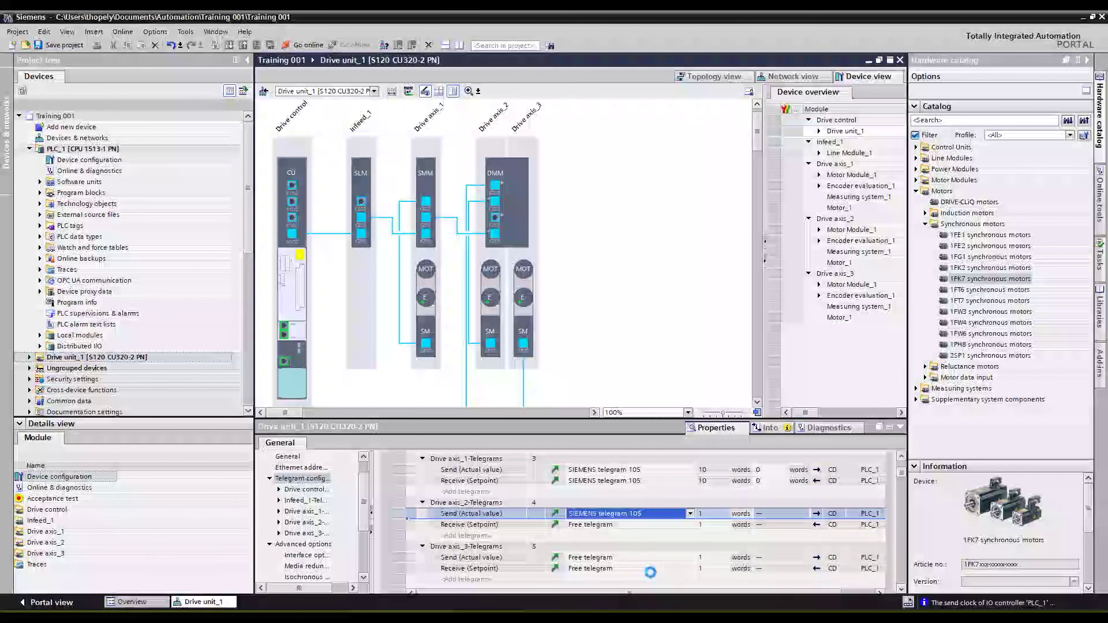
# Set Drive axis_3's send telegram to SIEMENS telegram 105 and open Devices & networks
pyautogui.click(682, 558)
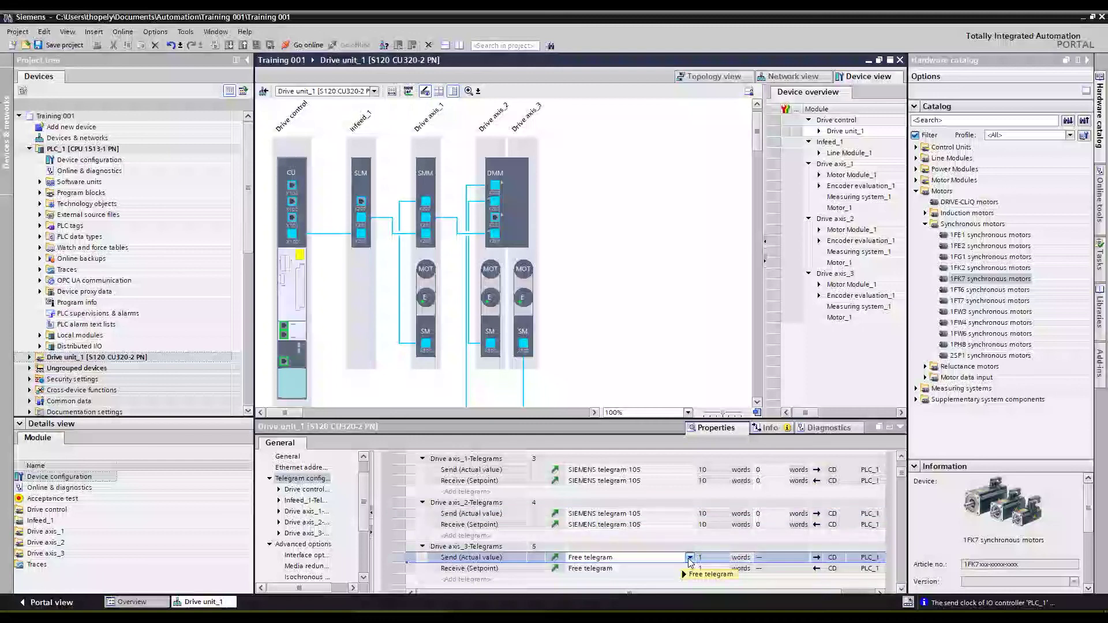
pyautogui.click(689, 558)
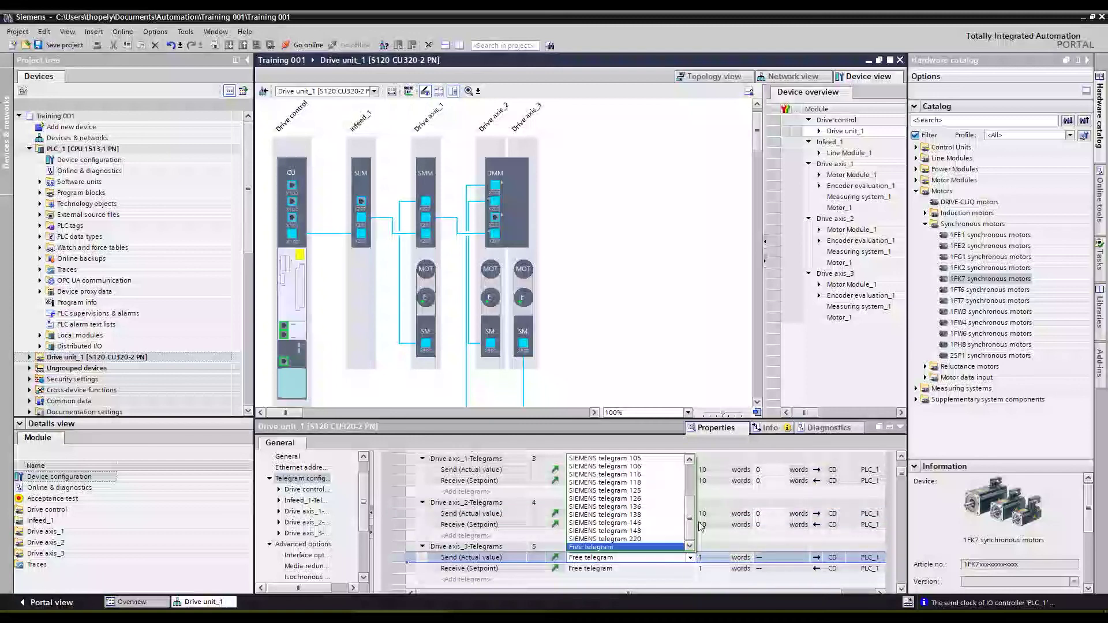
pyautogui.moveTo(693, 509); pyautogui.dragTo(692, 485)
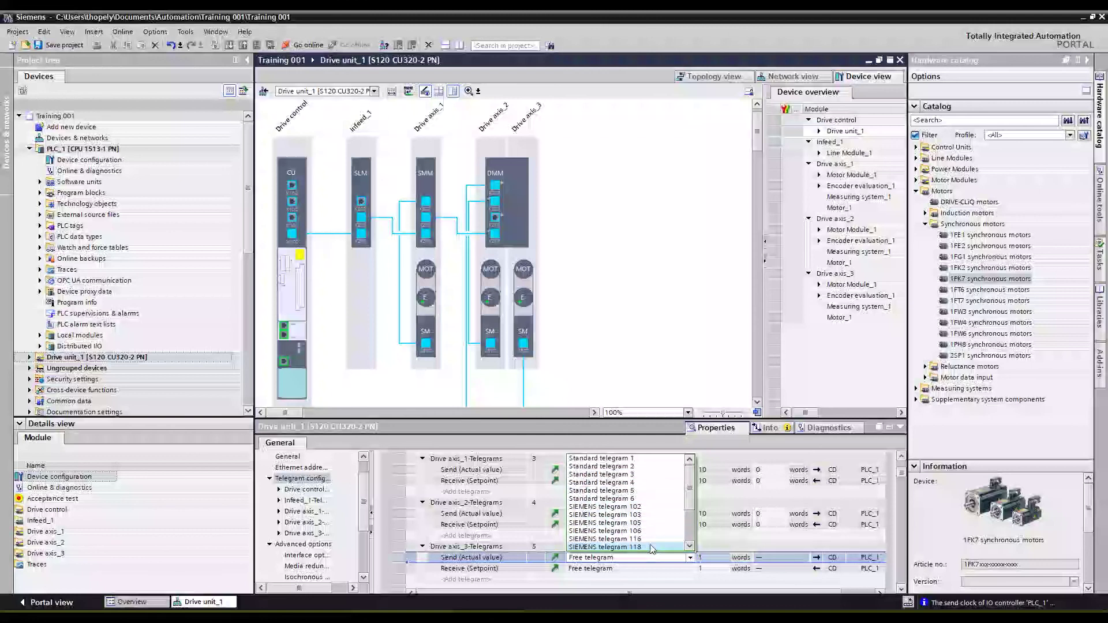
pyautogui.click(640, 522)
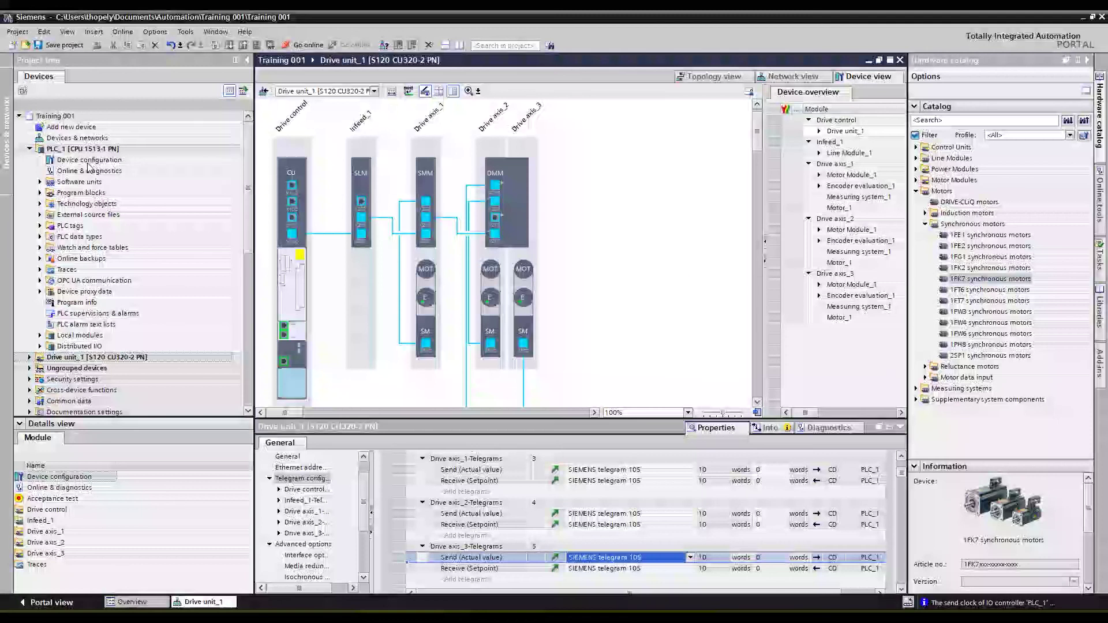
pyautogui.click(68, 139)
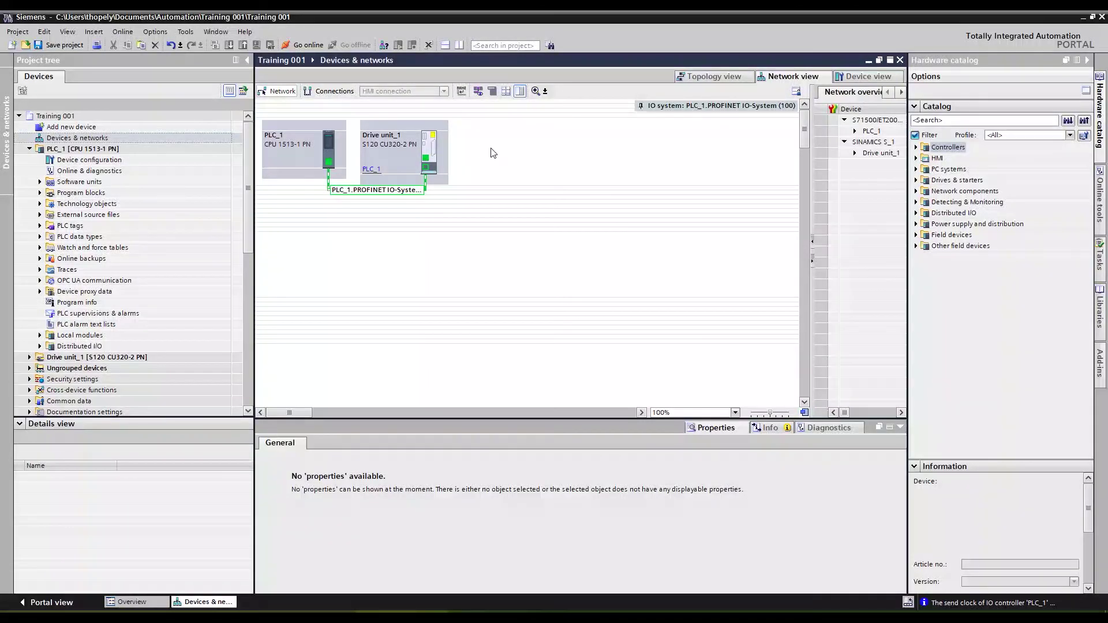
# Switch to the Topology view showing PLC_1 and Drive unit_1 with their ports
pyautogui.click(725, 77)
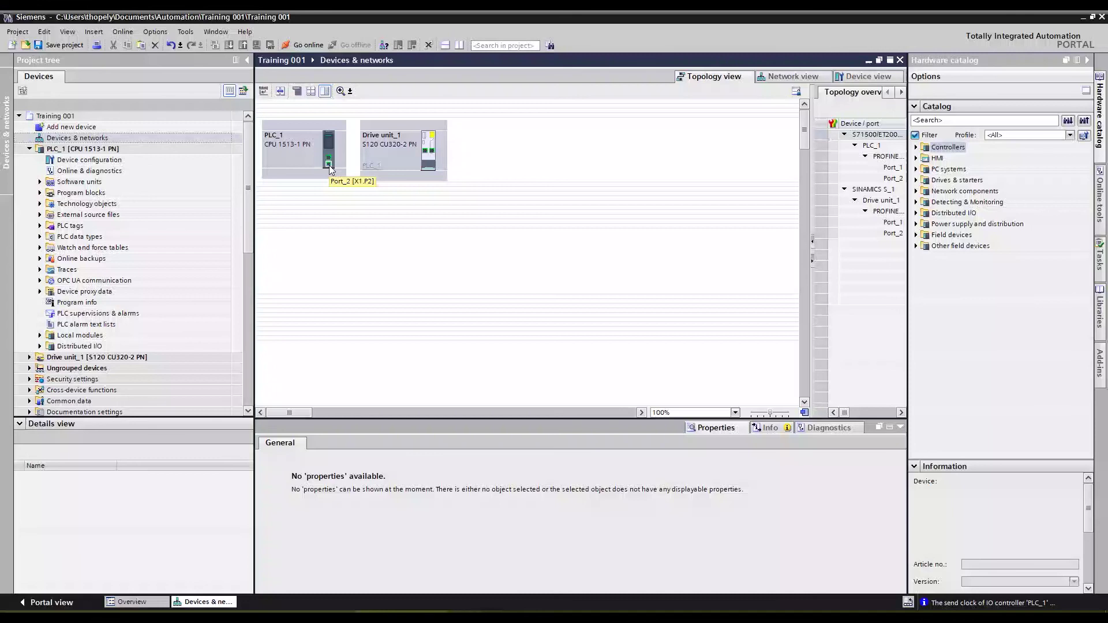
# Cable PLC_1 Port_2 to Drive unit_1 Port_1, then return to the Network view
pyautogui.moveTo(330, 166); pyautogui.dragTo(425, 151)
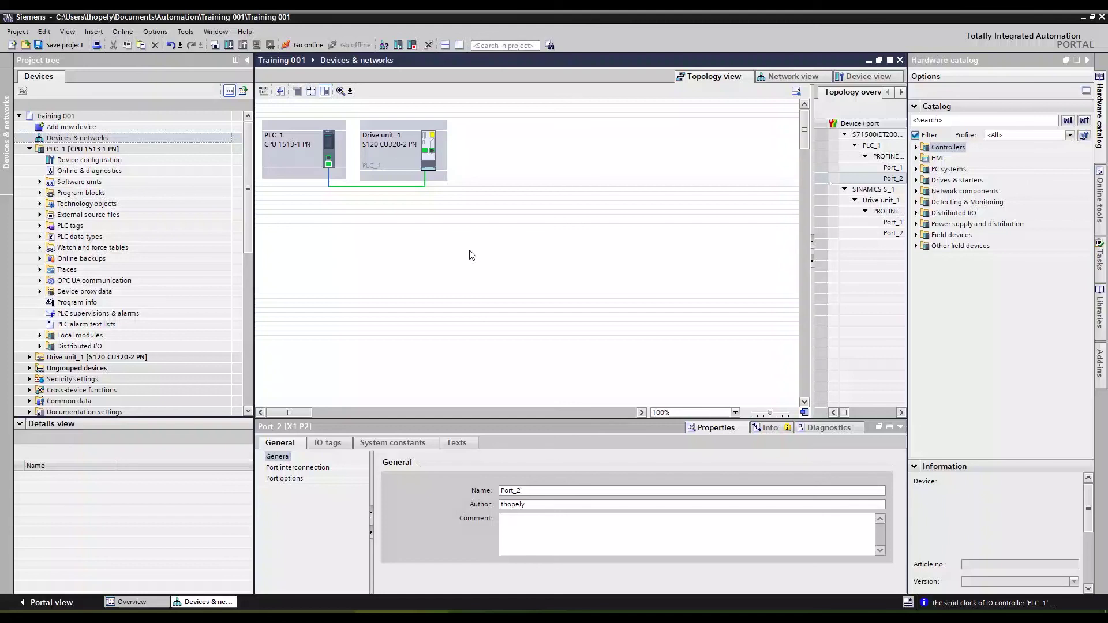
pyautogui.click(468, 182)
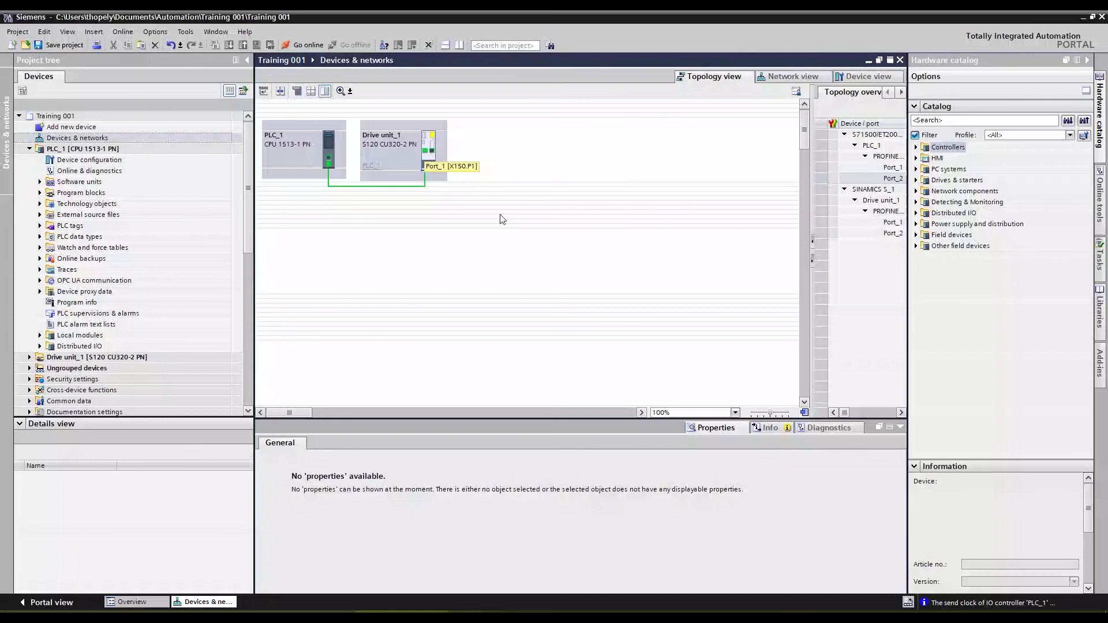
pyautogui.click(803, 81)
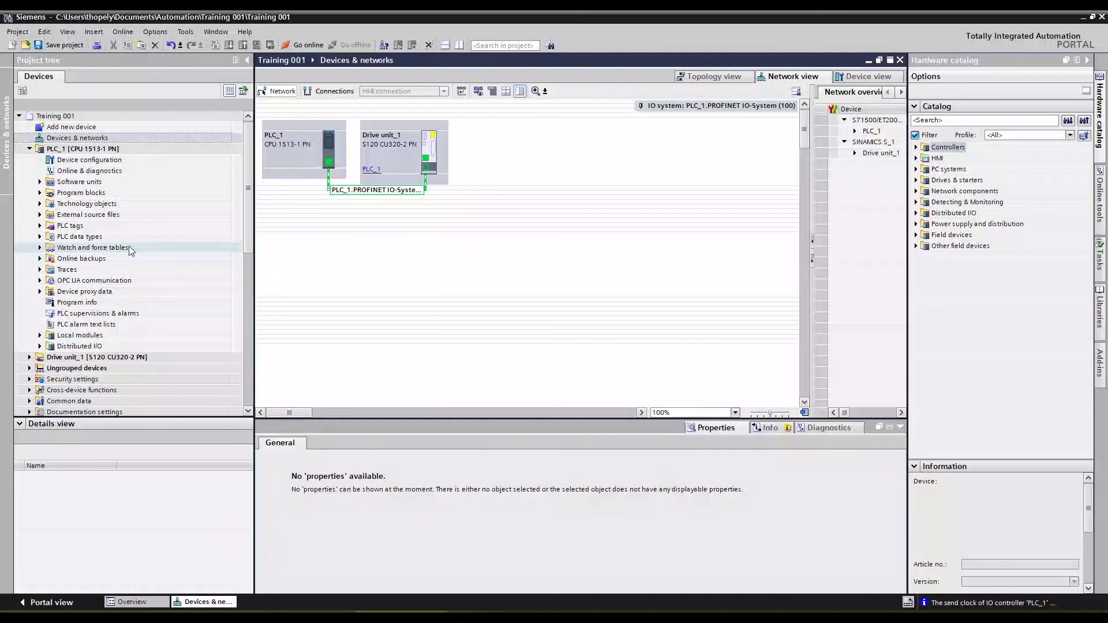
# Add a TO_PositioningAxis object named PositioningAxis_1 under PLC_1's Technology objects
pyautogui.click(41, 198)
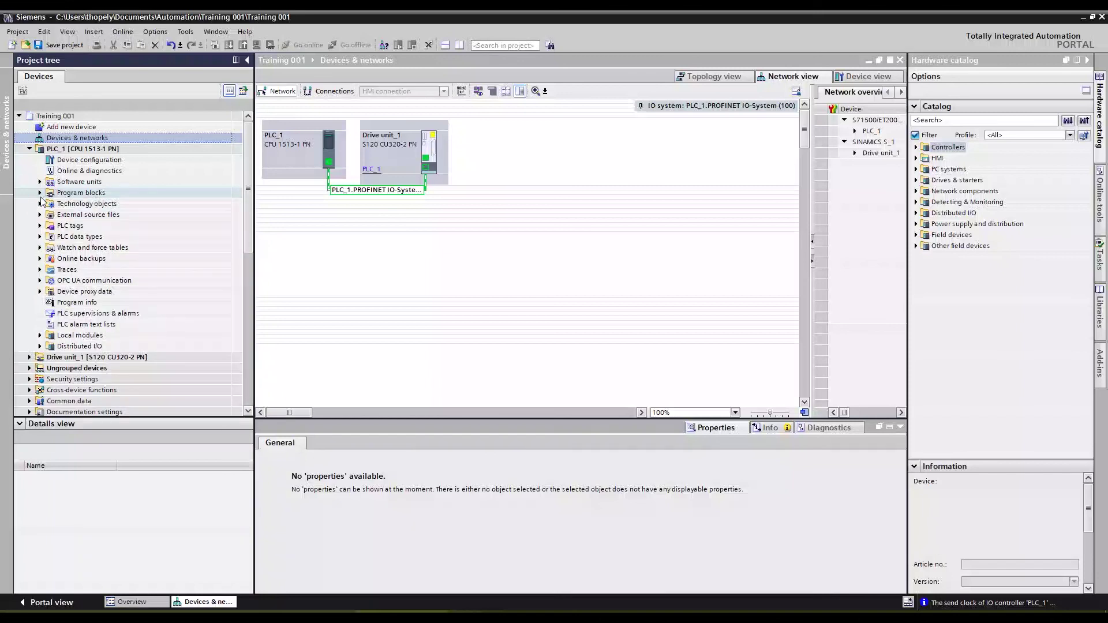
pyautogui.click(40, 204)
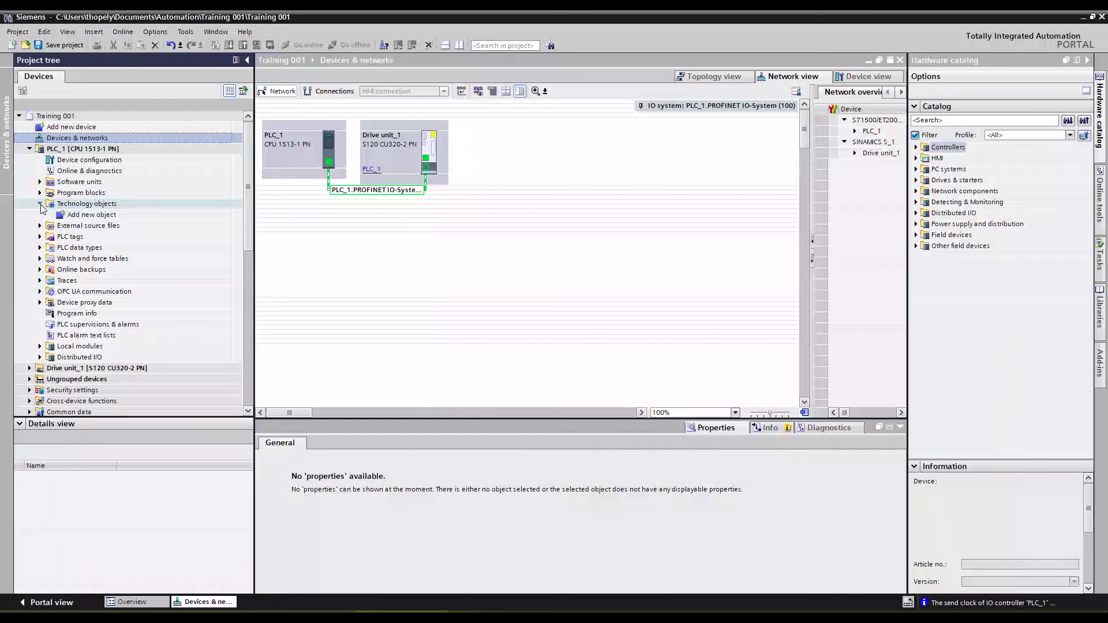
pyautogui.click(80, 217)
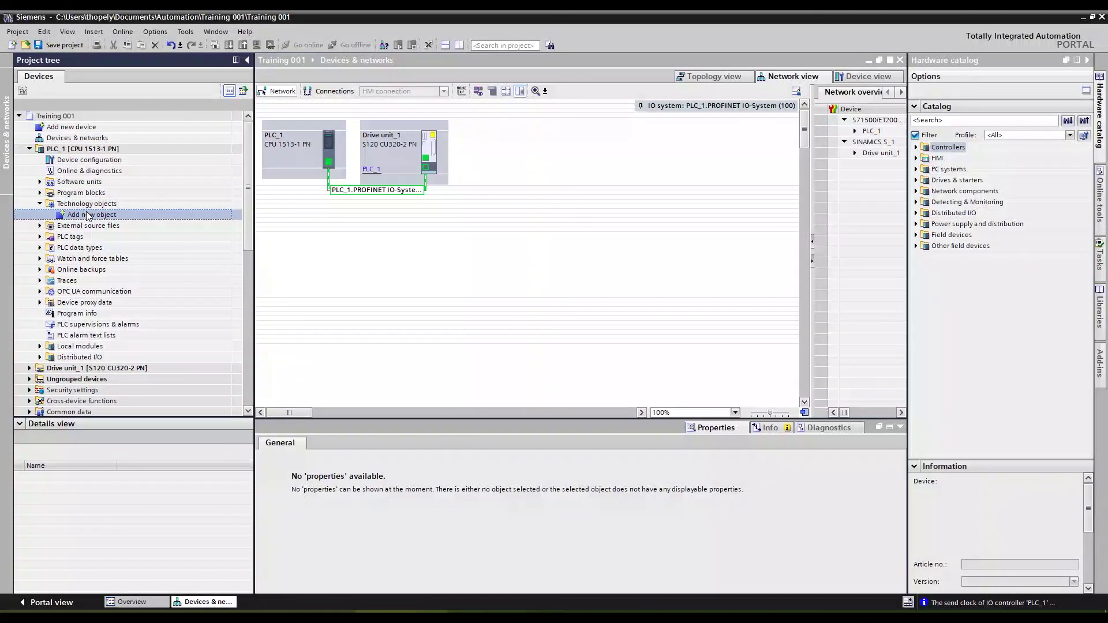
pyautogui.doubleClick(88, 215)
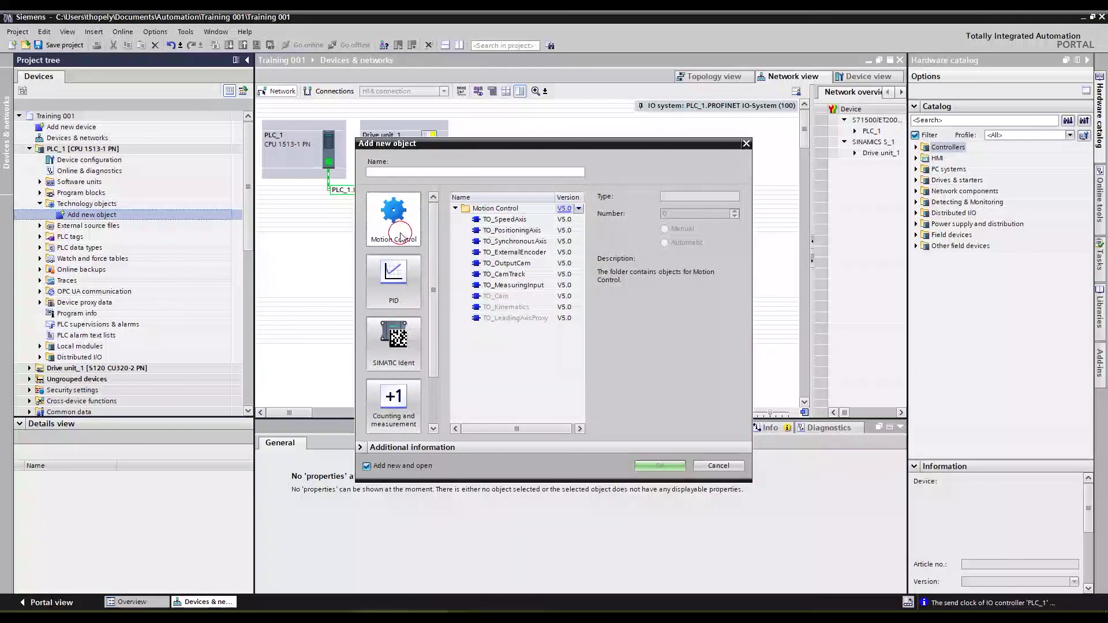
pyautogui.click(511, 230)
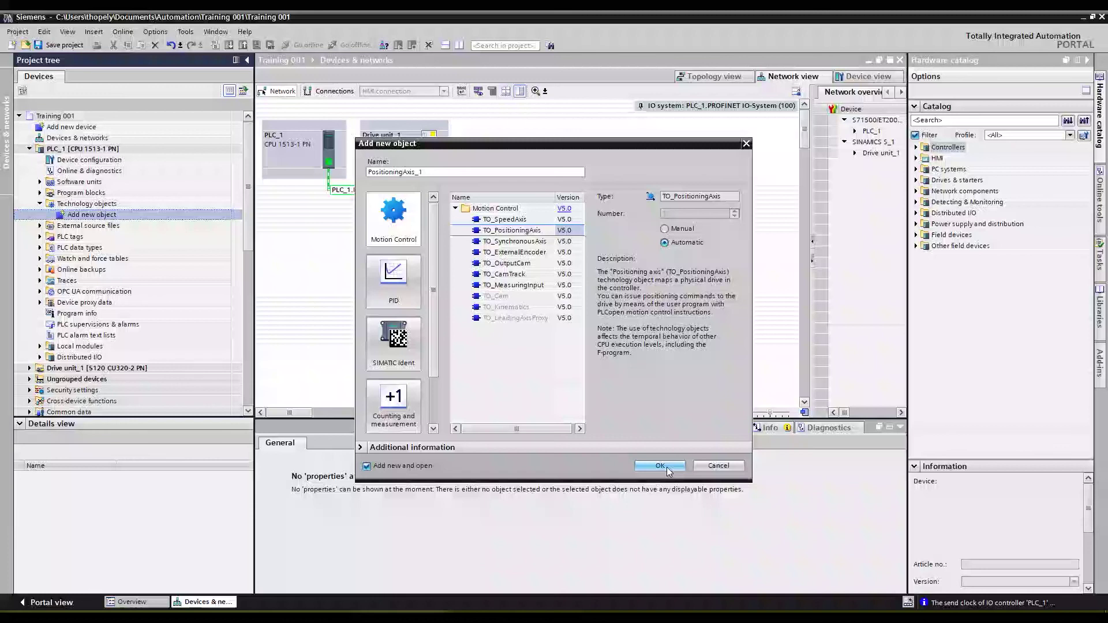
pyautogui.click(666, 466)
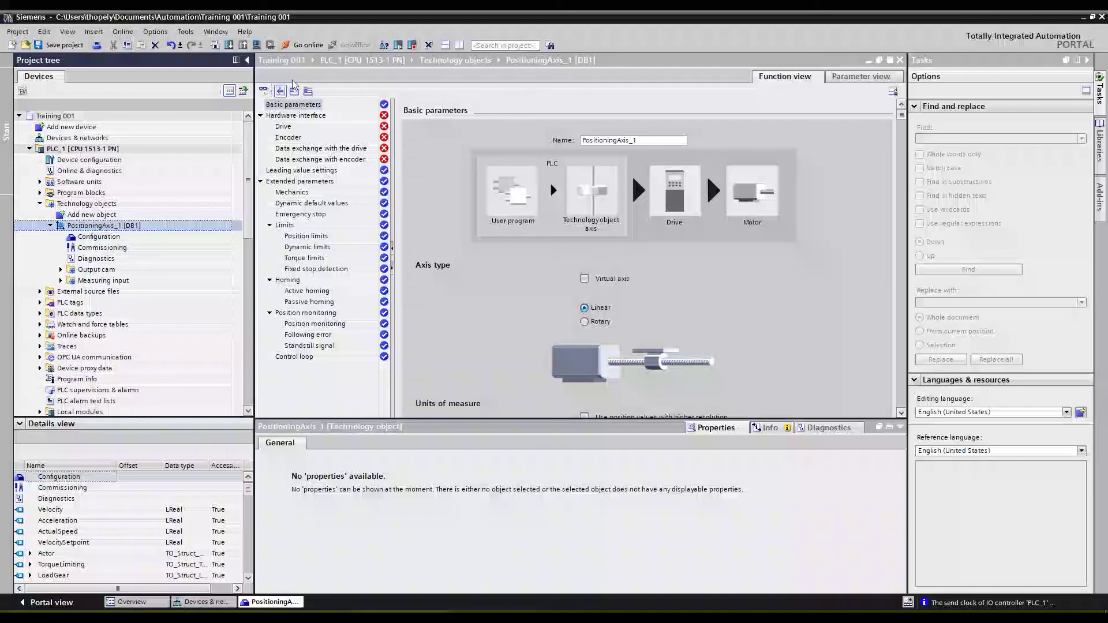
# Set PositioningAxis_1's hardware interface drive to Drive unit_1's Drive axis_1
pyautogui.click(321, 116)
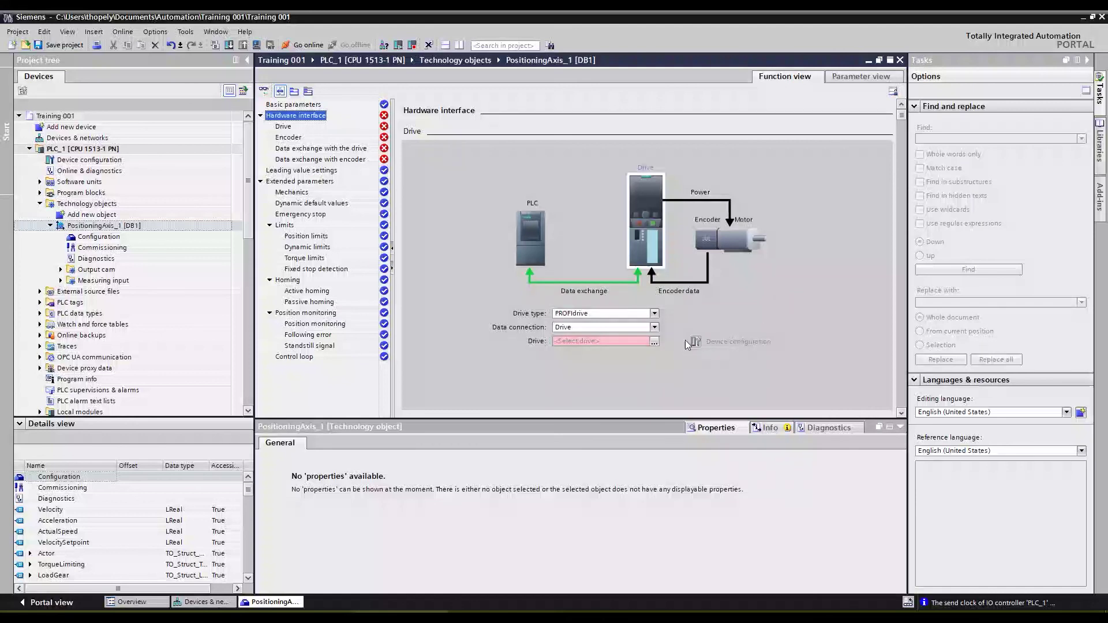
pyautogui.click(653, 341)
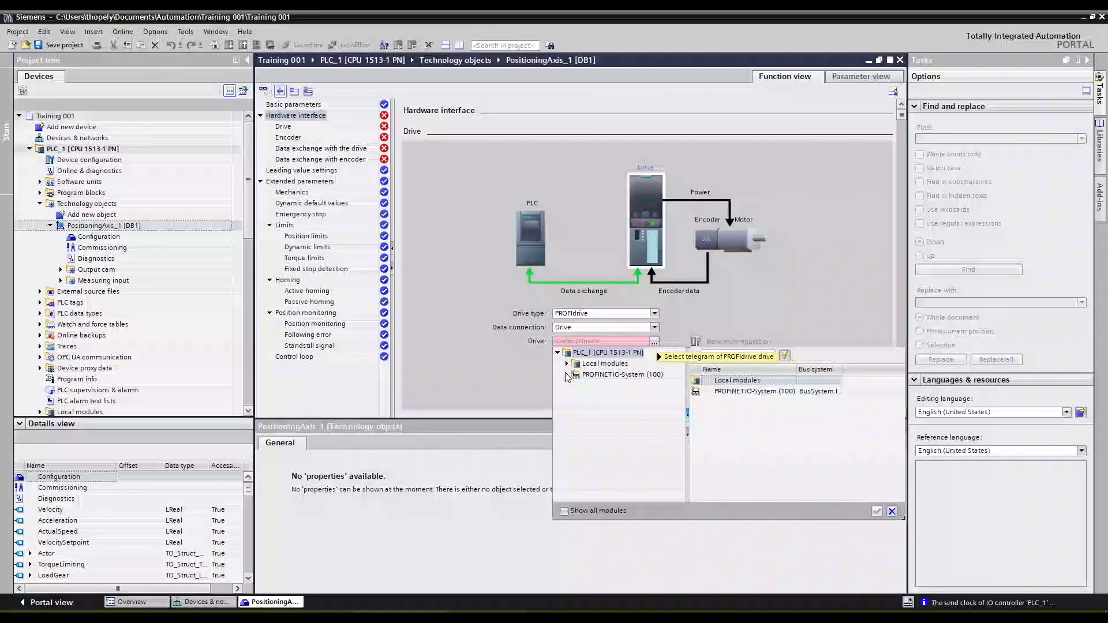
pyautogui.click(567, 374)
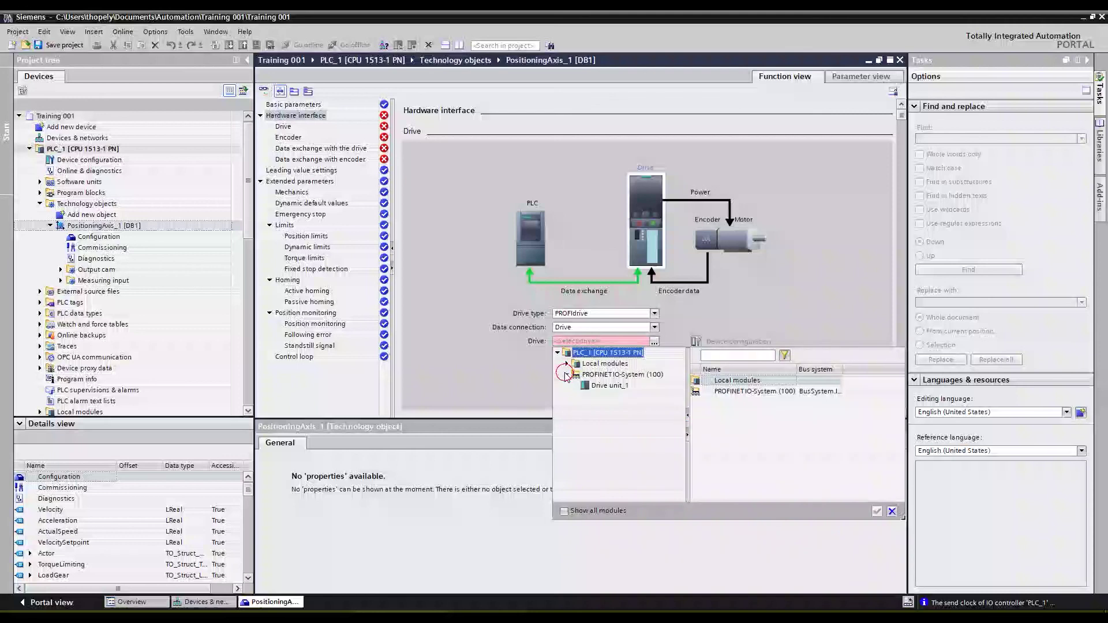
pyautogui.click(615, 386)
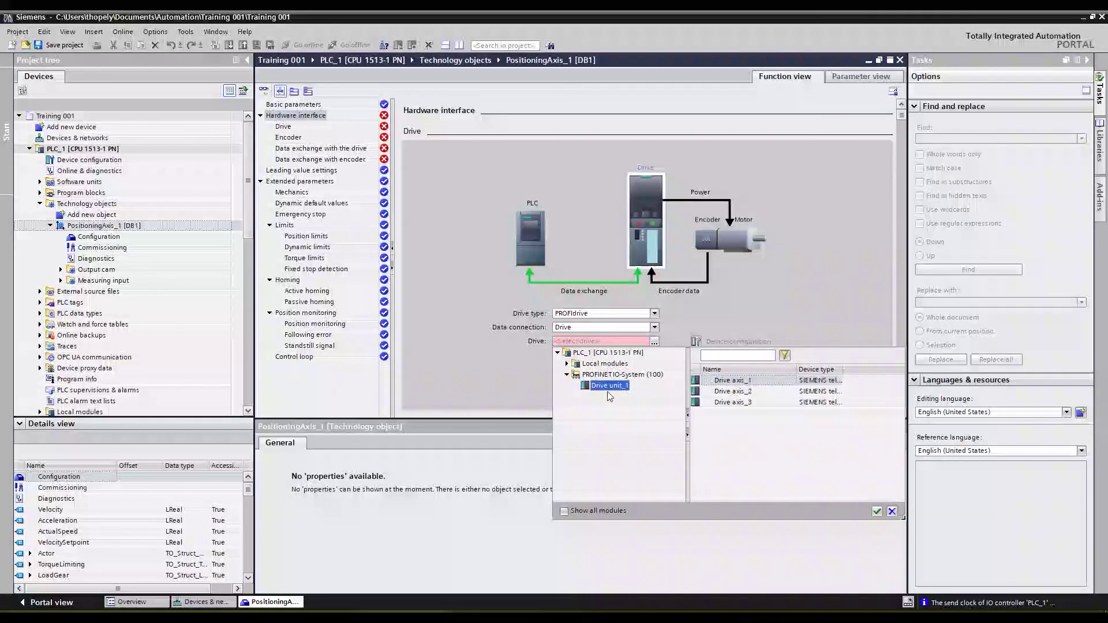
pyautogui.click(743, 380)
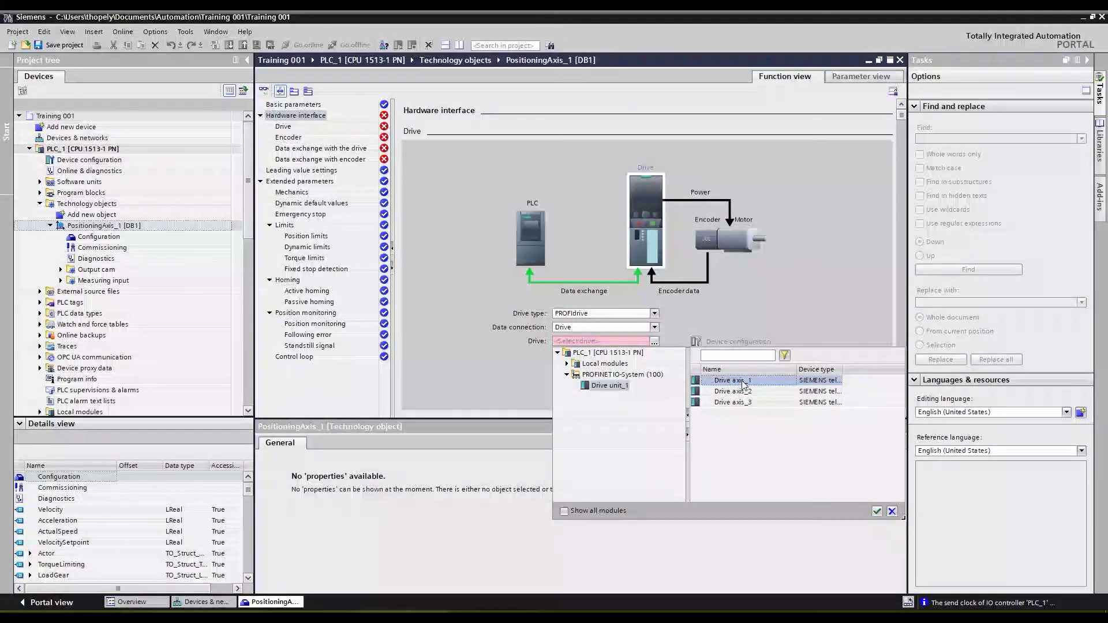
pyautogui.click(876, 511)
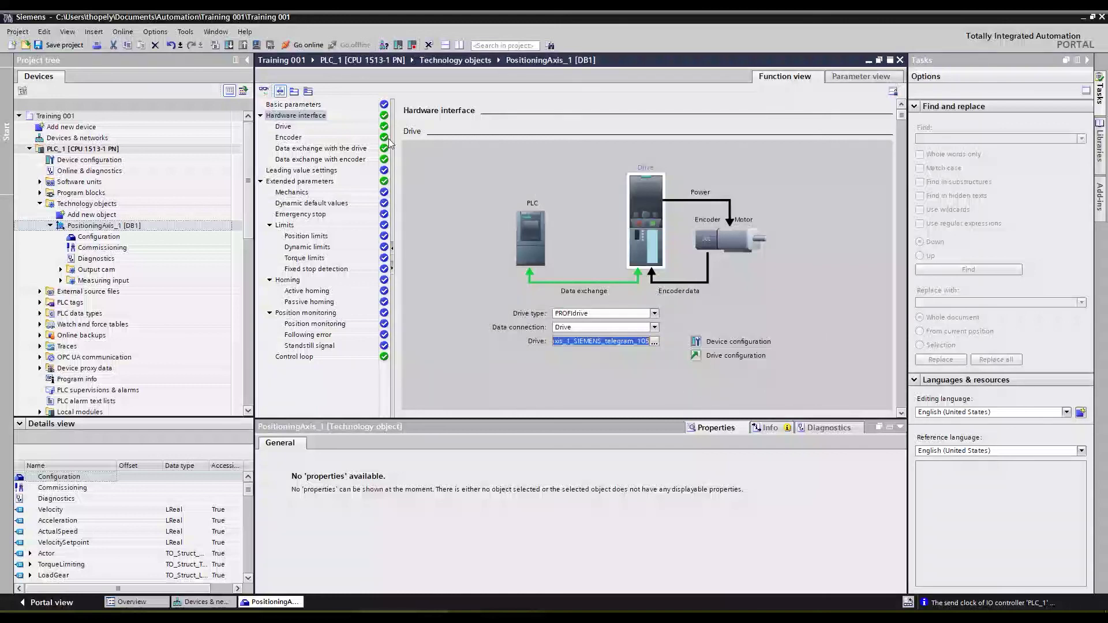
pyautogui.click(50, 225)
pyautogui.doubleClick(81, 214)
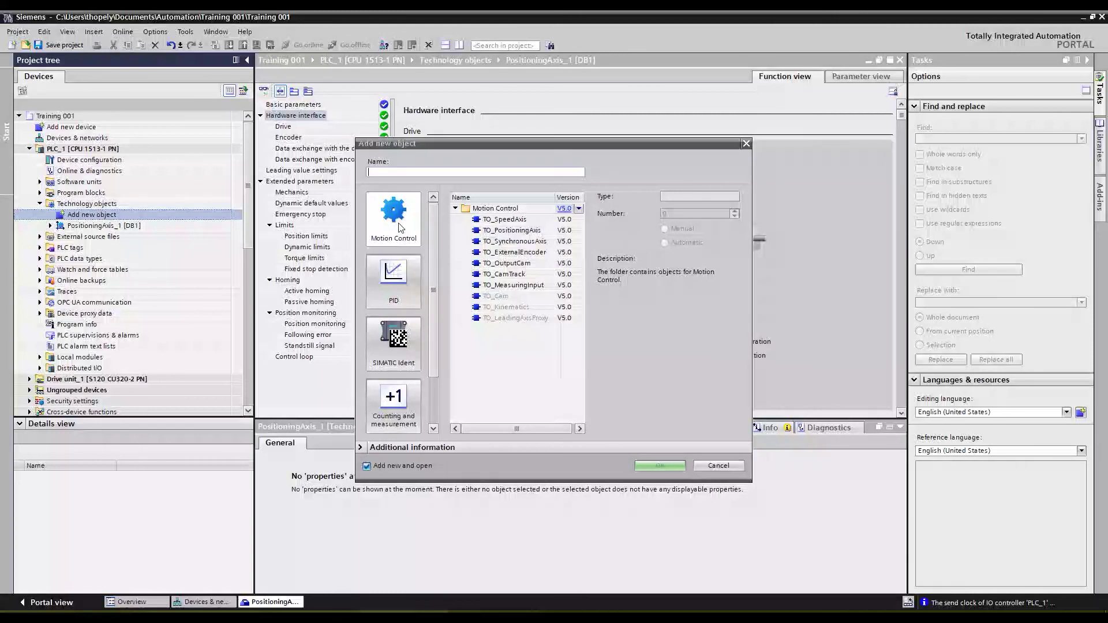
# Browse the Motion Control types, create TO_PositioningAxis PositioningAxis_2 and open its configuration
pyautogui.click(518, 297)
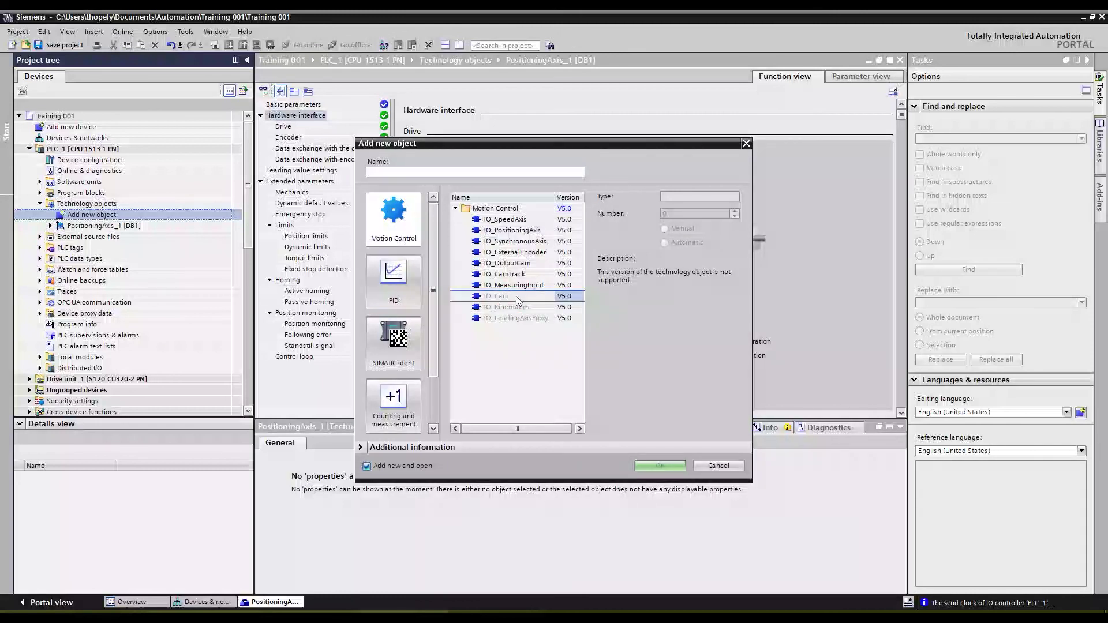
pyautogui.click(506, 307)
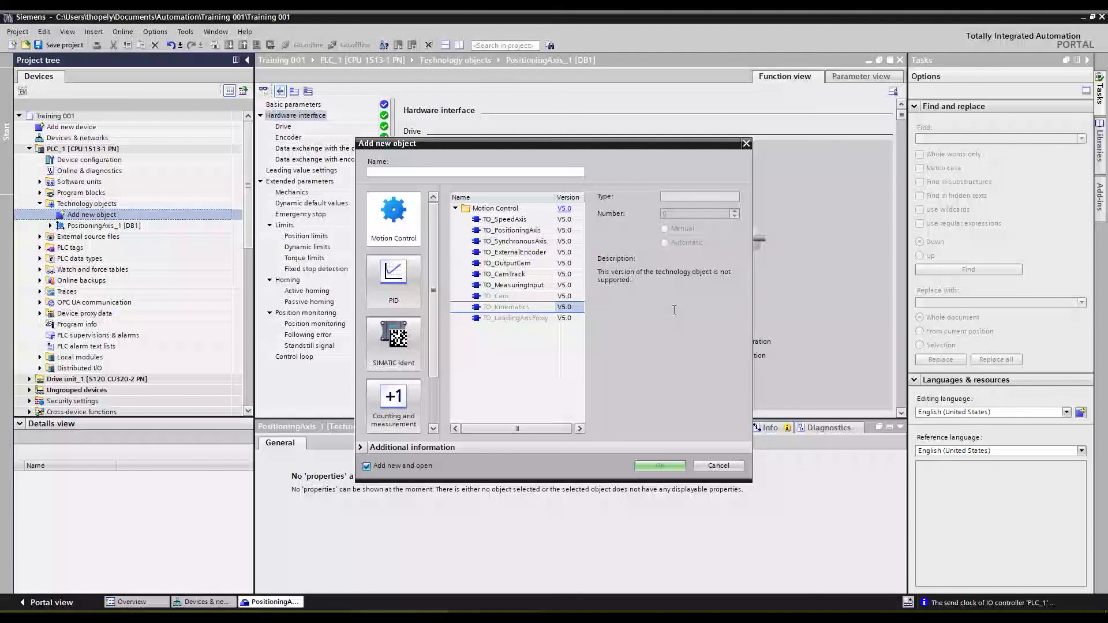
pyautogui.click(515, 241)
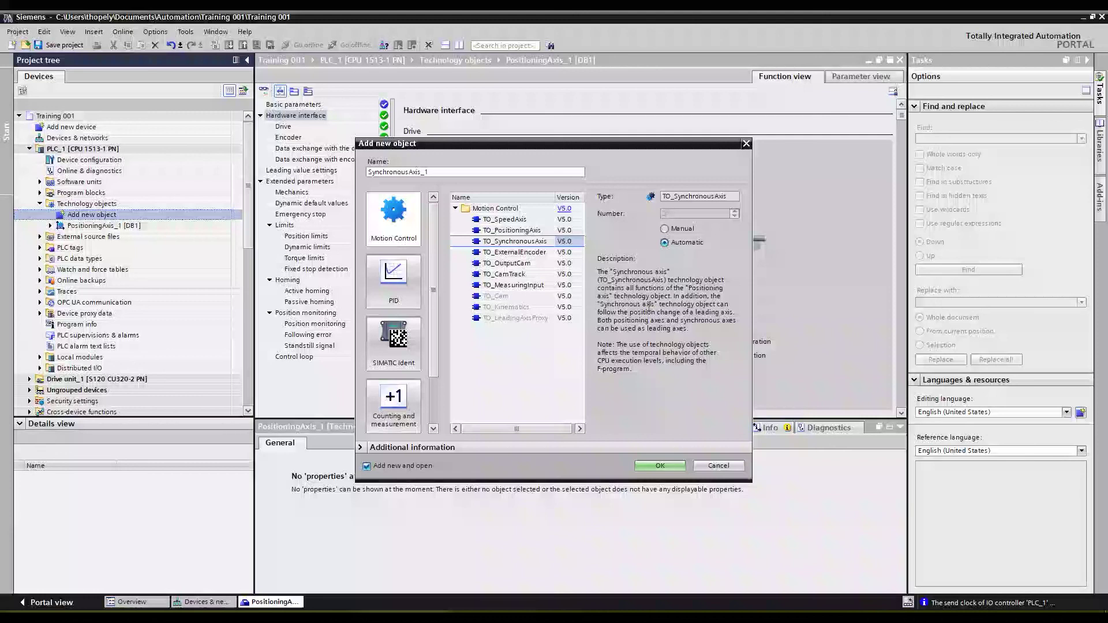
pyautogui.click(520, 231)
pyautogui.click(678, 468)
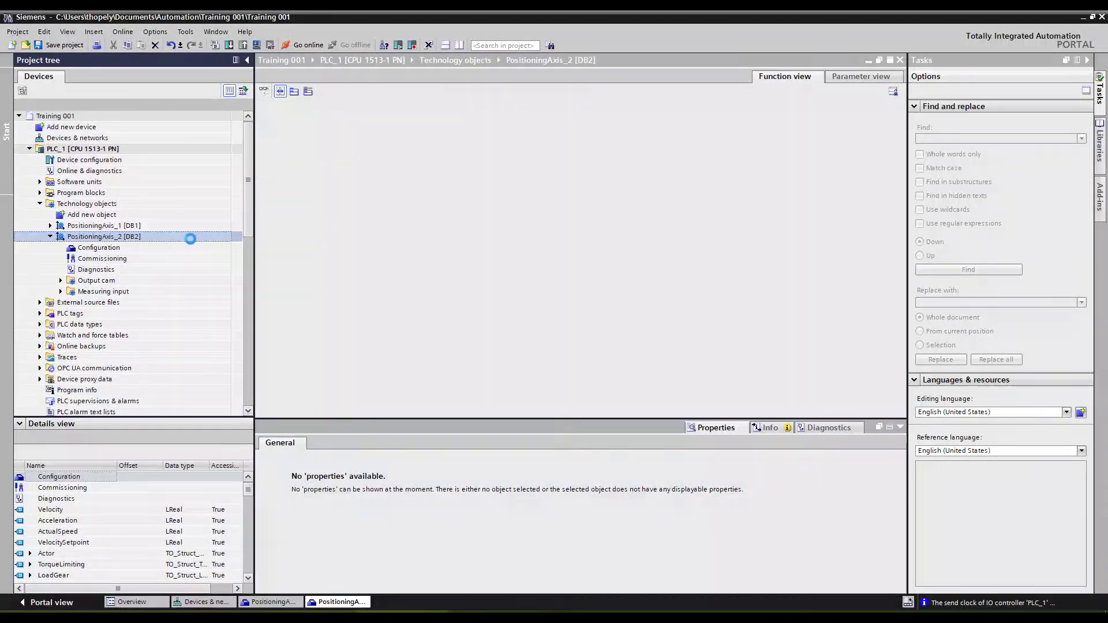
pyautogui.doubleClick(101, 248)
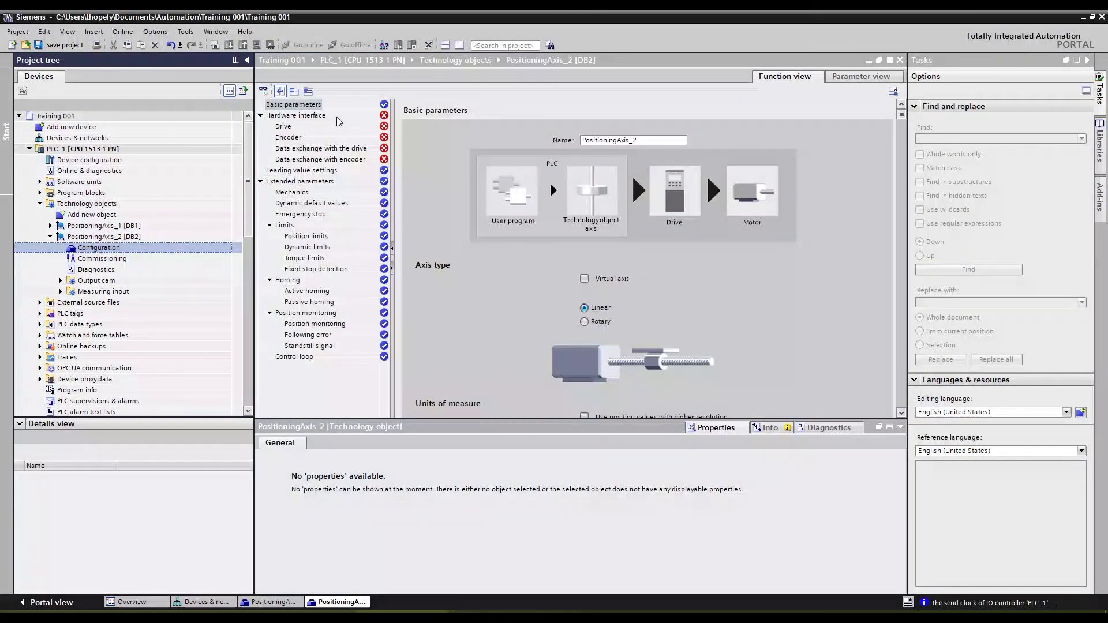
# Link PositioningAxis_2 to Drive unit_1's Drive axis_2 via PROFIdrive
pyautogui.click(339, 117)
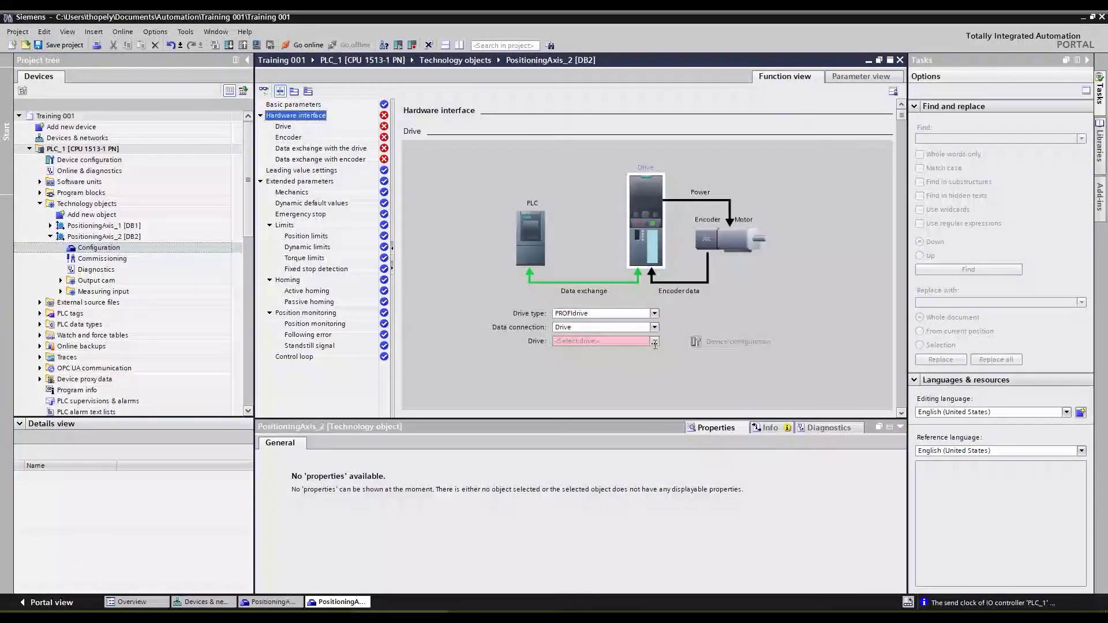
pyautogui.click(653, 342)
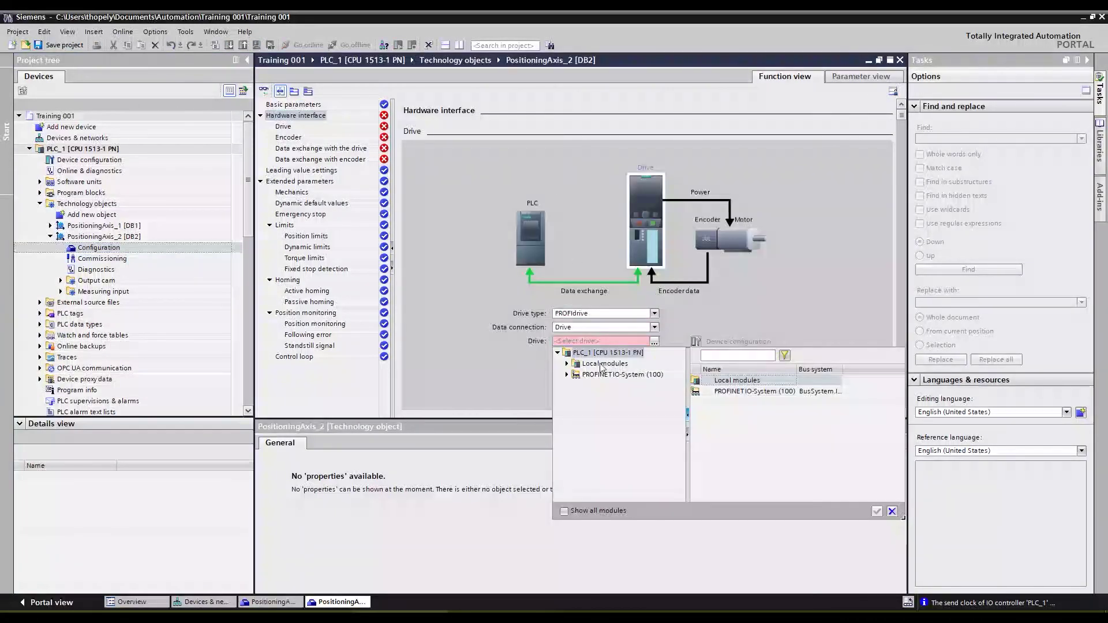
pyautogui.click(566, 374)
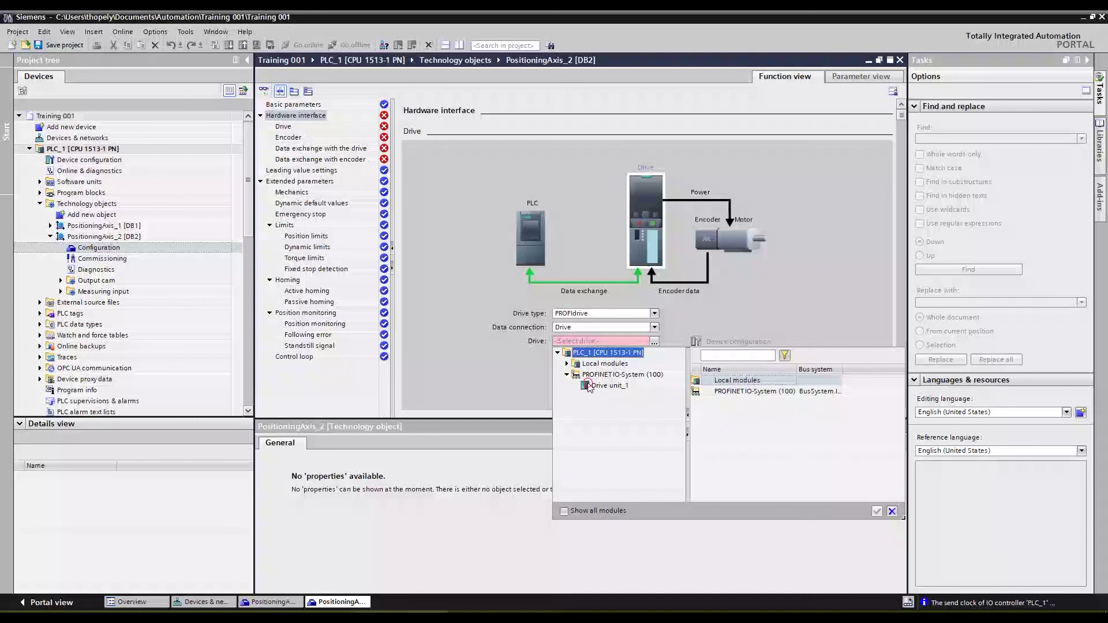
pyautogui.click(609, 385)
pyautogui.click(732, 391)
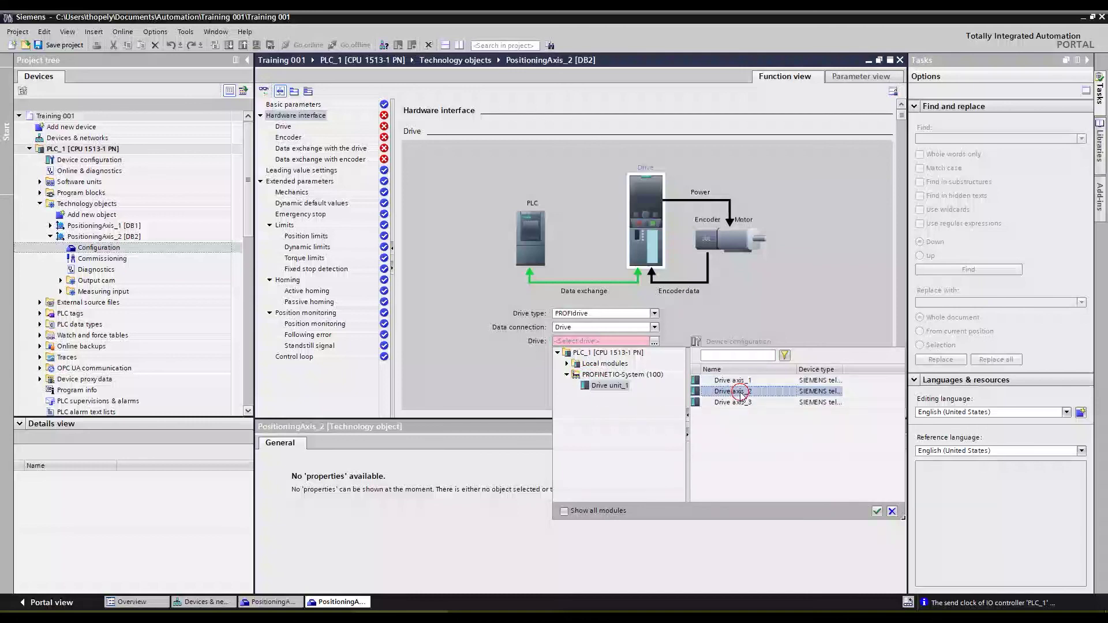
pyautogui.click(877, 511)
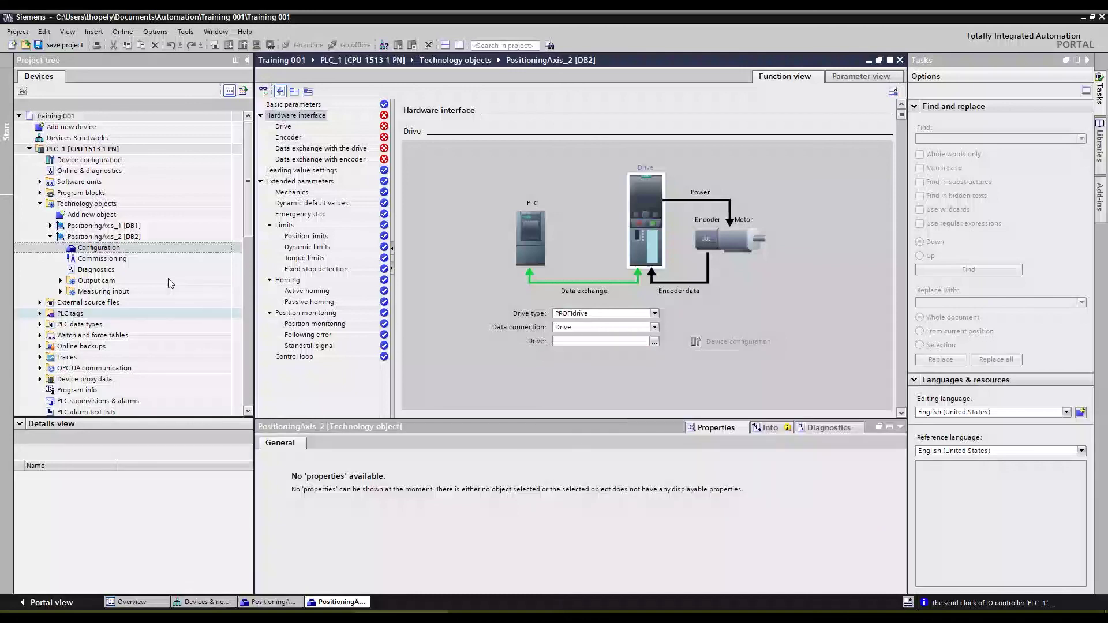
pyautogui.click(50, 236)
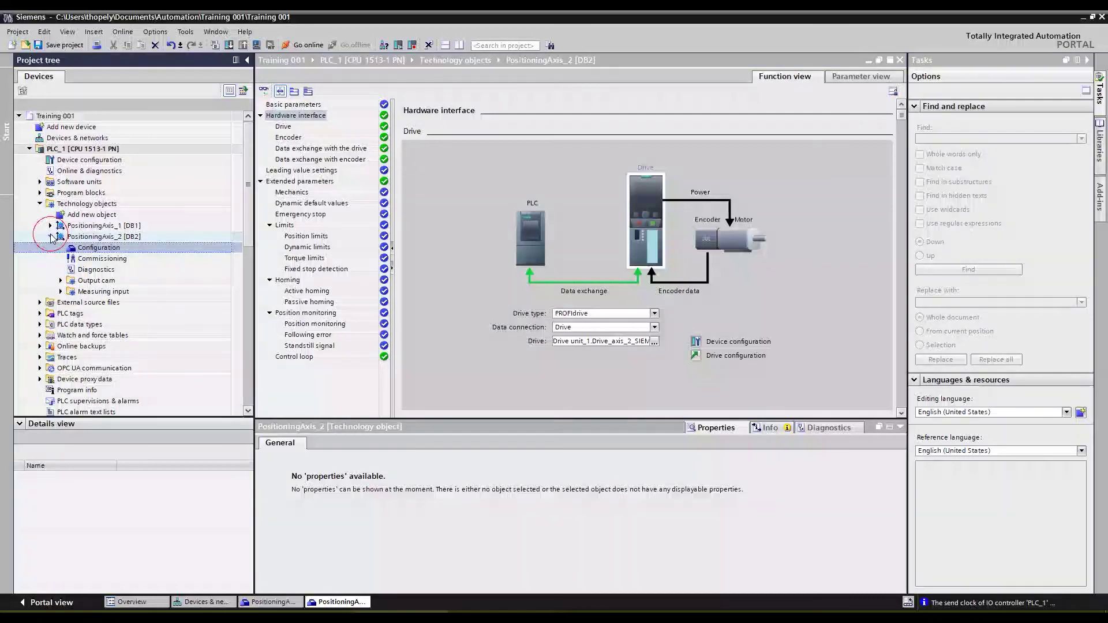
pyautogui.click(77, 215)
# Add a new TO_PositioningAxis technology object named PositioningAxis_3
pyautogui.doubleClick(77, 215)
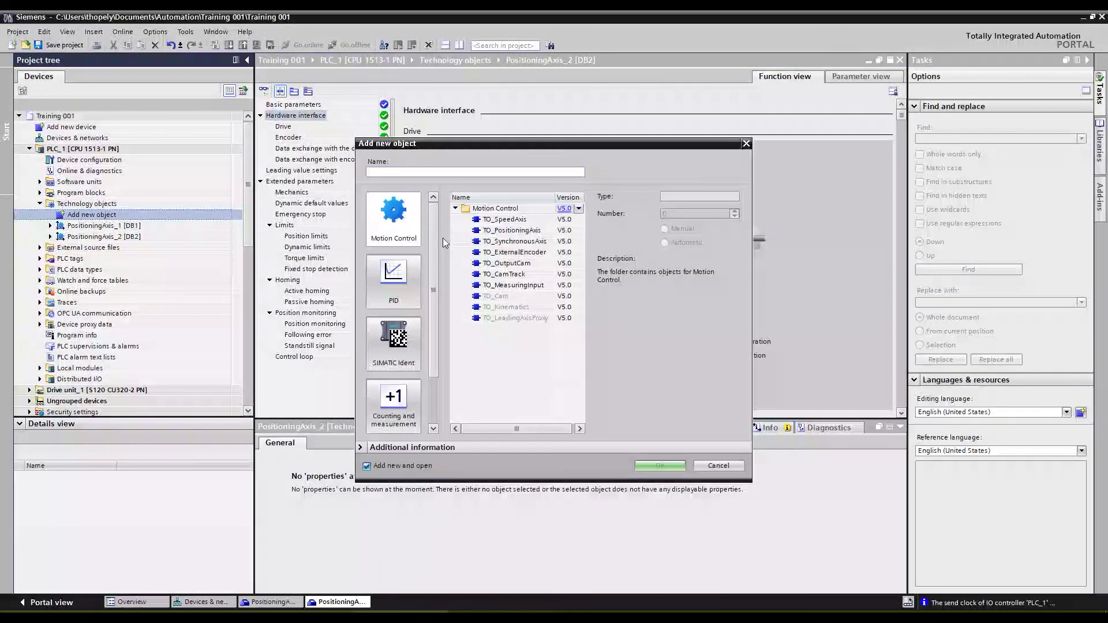
pyautogui.click(511, 230)
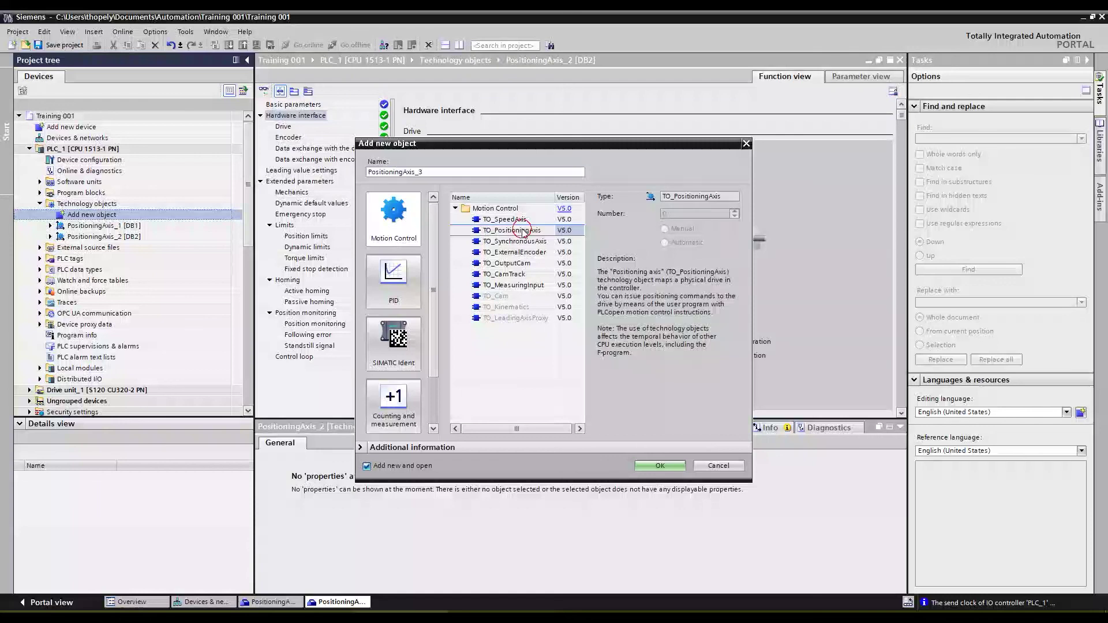
pyautogui.click(685, 467)
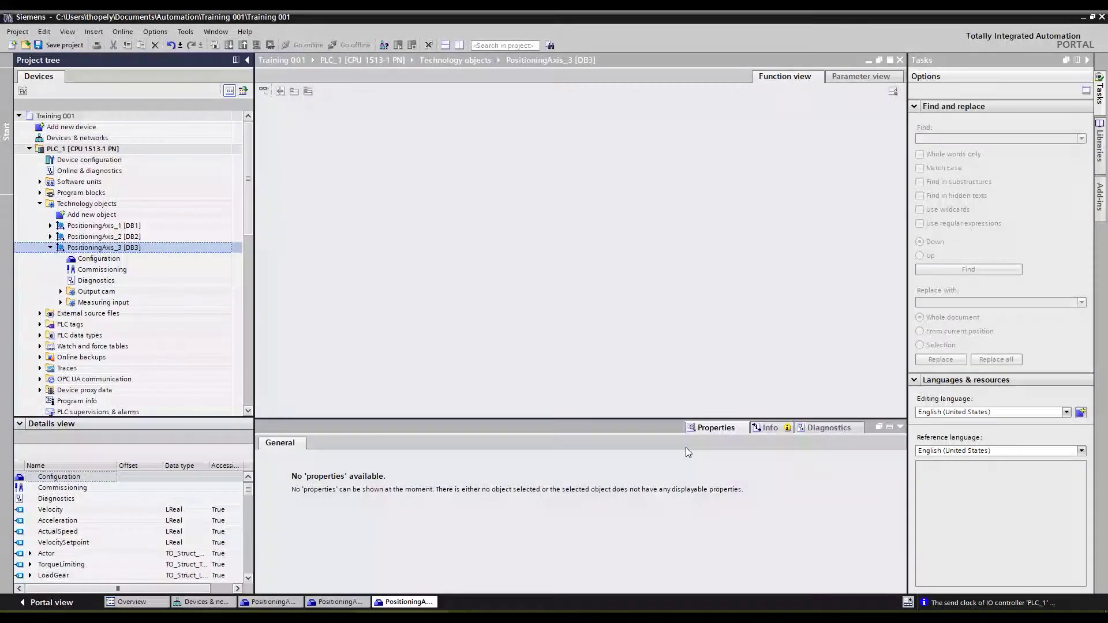
# Connect PositioningAxis_3's hardware interface to Drive axis_3 of Drive unit_1
pyautogui.click(113, 259)
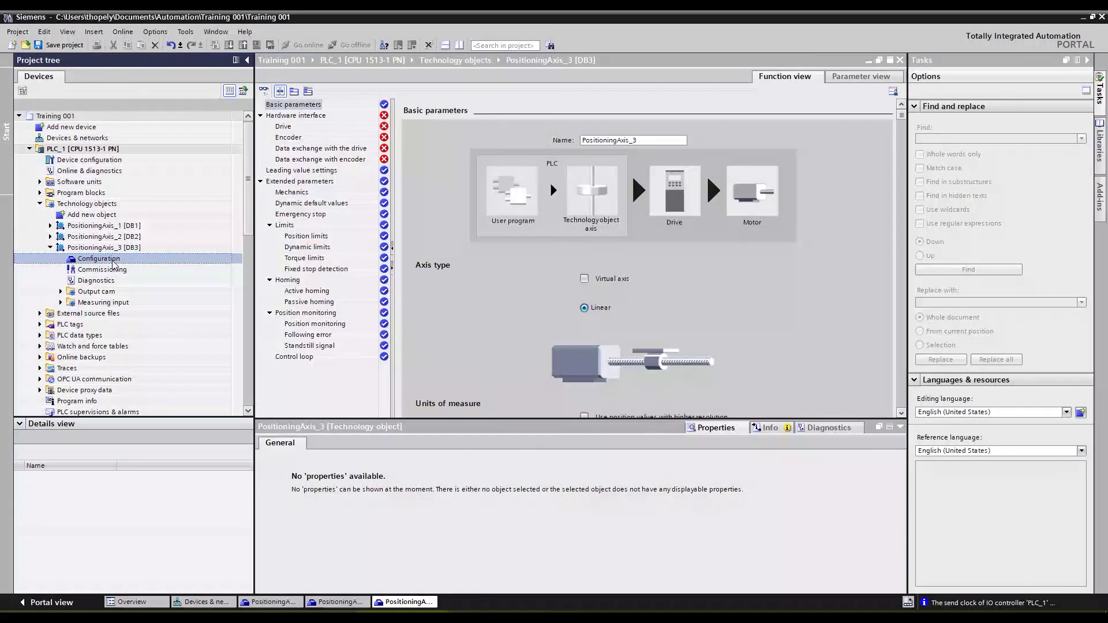
pyautogui.click(301, 118)
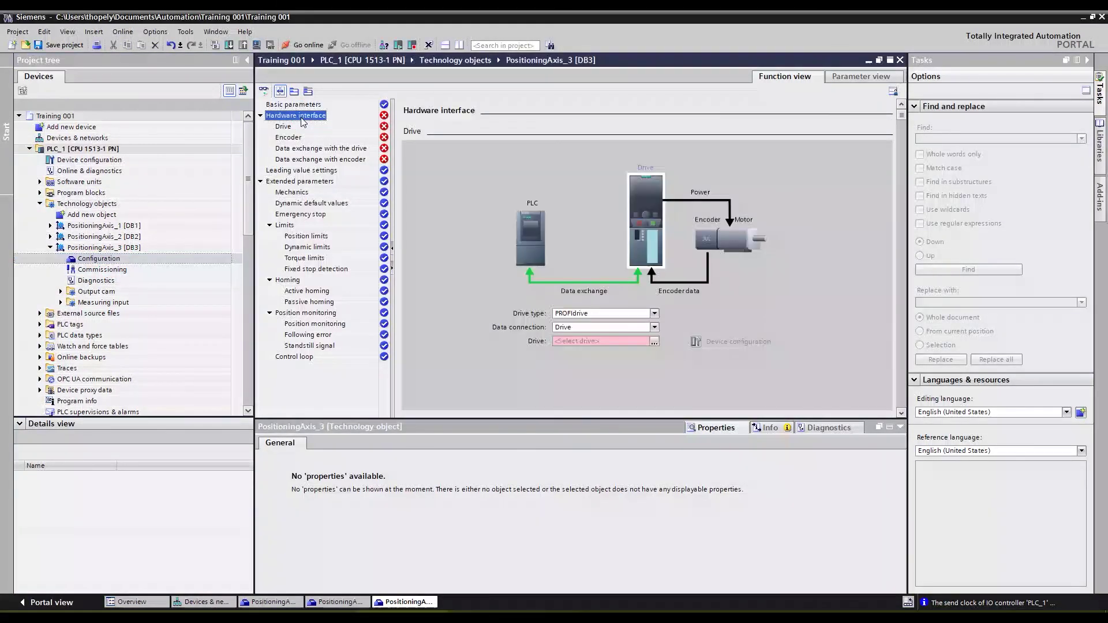
pyautogui.click(654, 341)
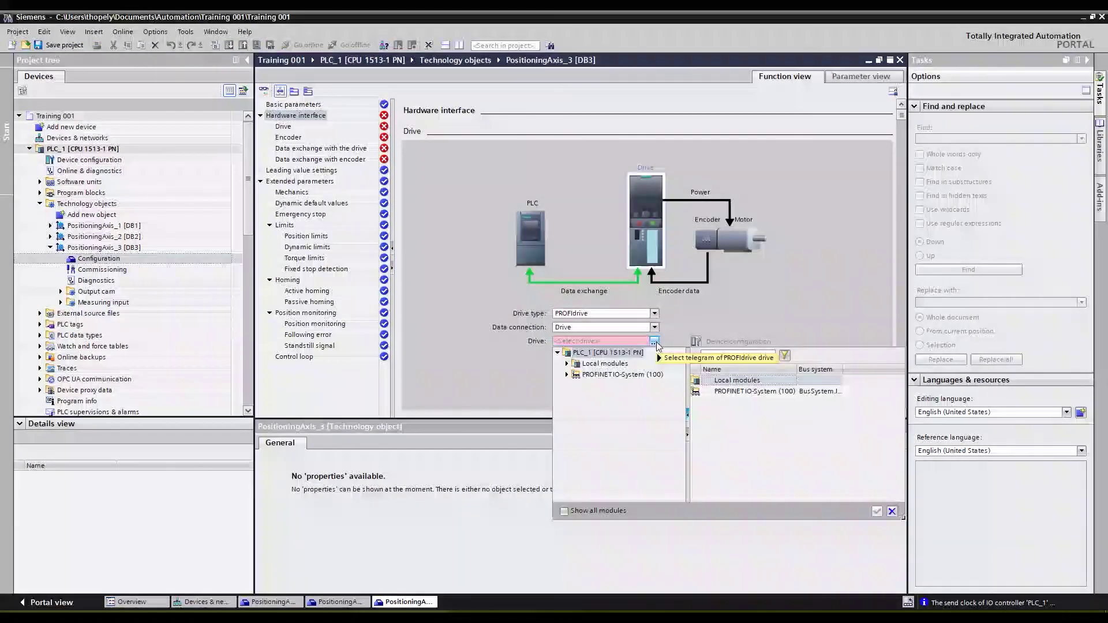
pyautogui.click(566, 374)
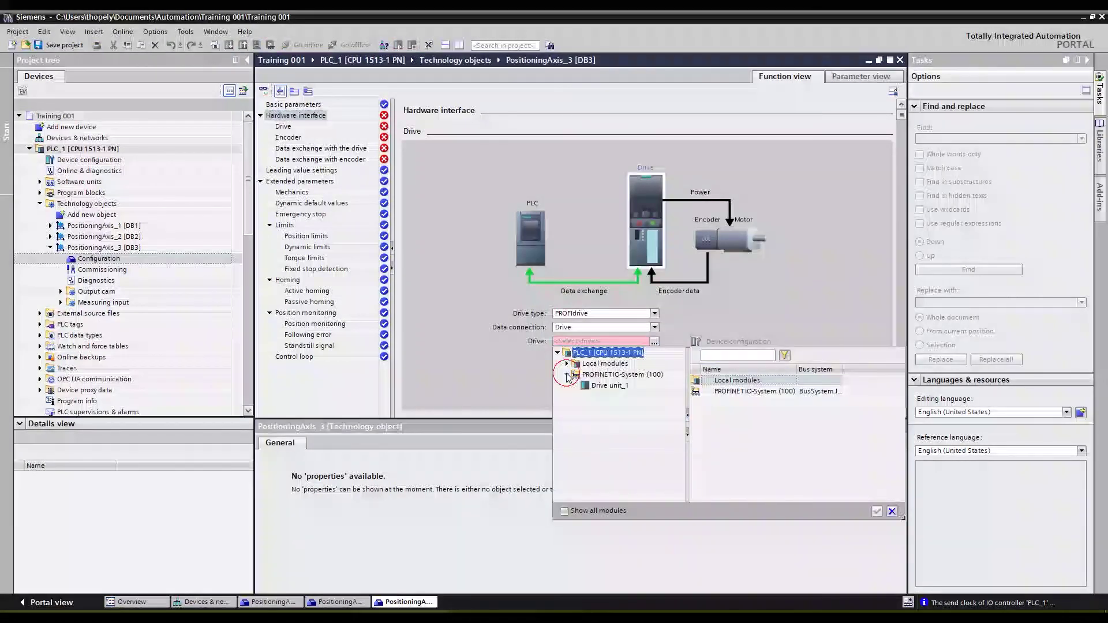
pyautogui.click(600, 386)
pyautogui.click(730, 402)
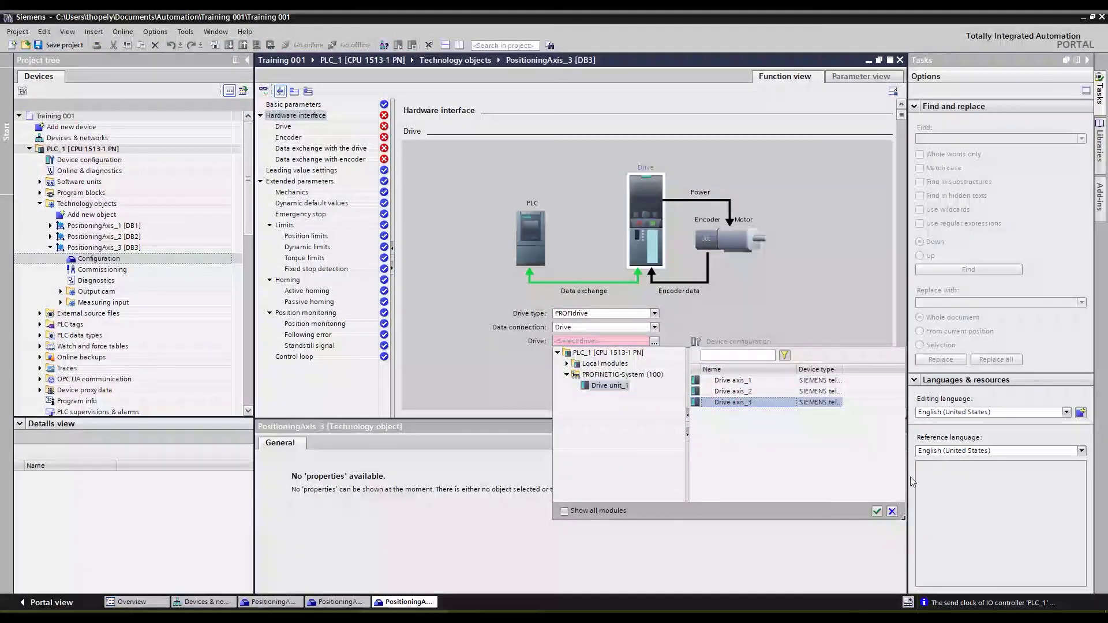
pyautogui.click(876, 512)
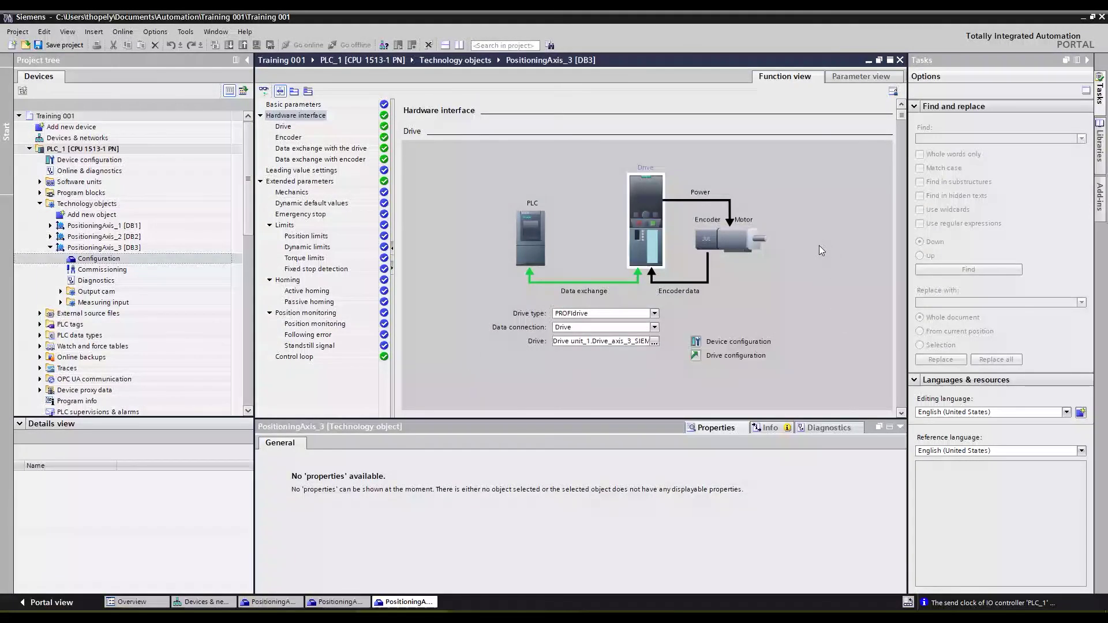
pyautogui.click(49, 247)
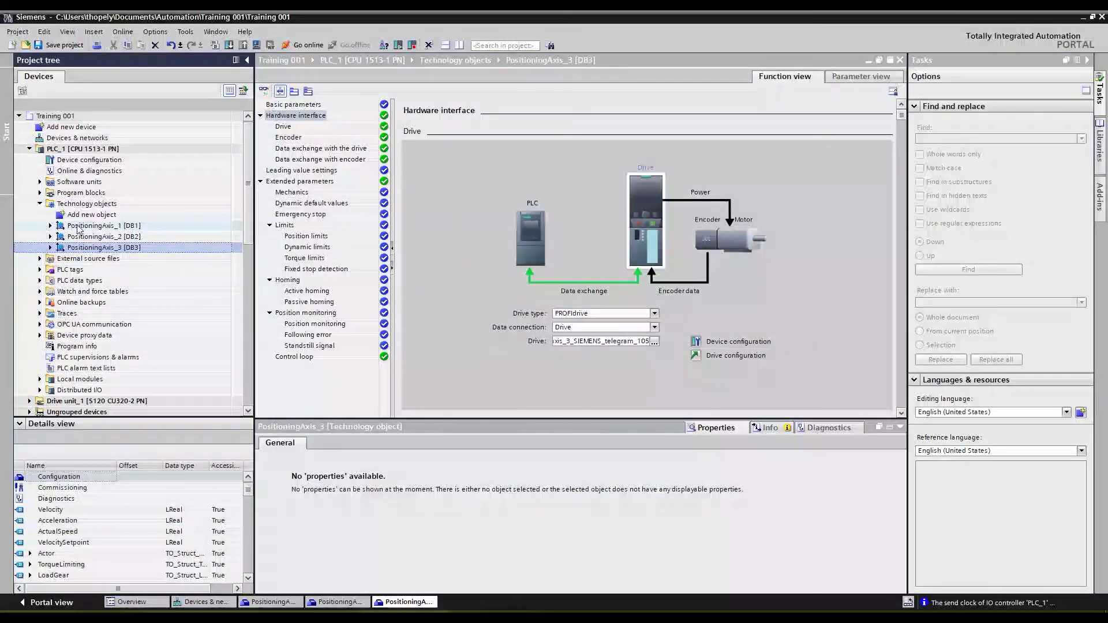
# Compare PositioningAxis_1 and PositioningAxis_2 by switching between them in the project tree
pyautogui.click(99, 239)
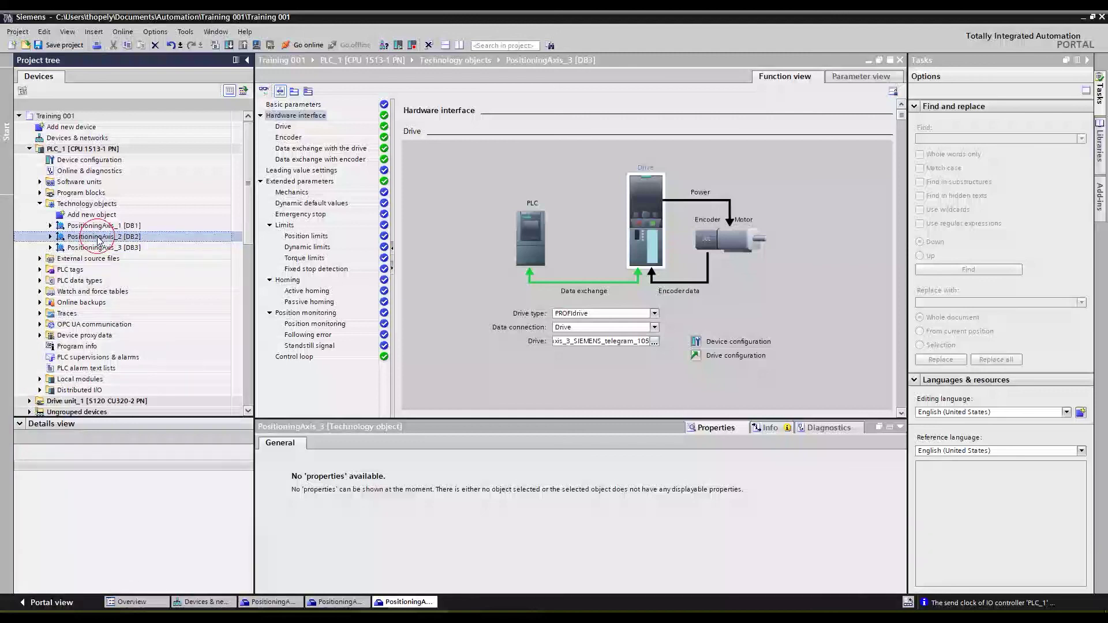
pyautogui.click(81, 226)
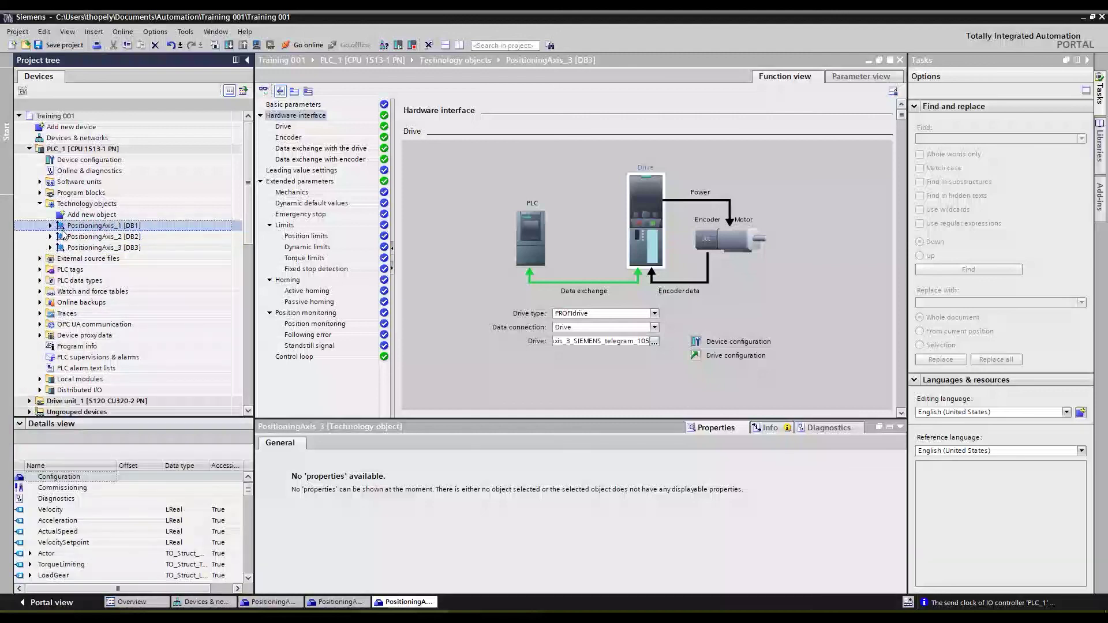
pyautogui.click(94, 237)
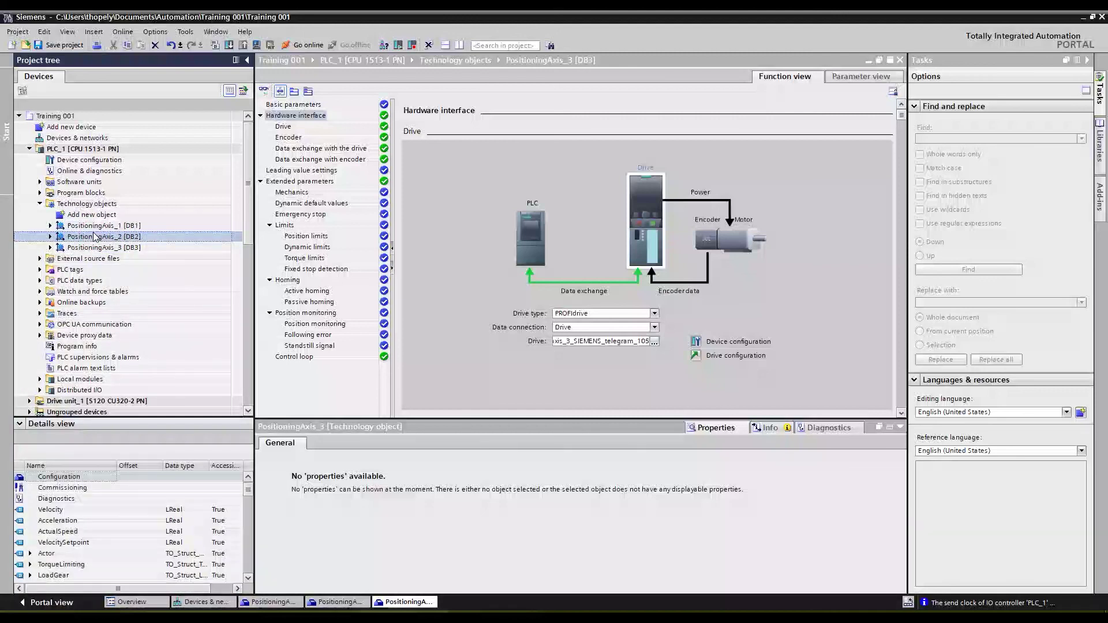
pyautogui.click(76, 226)
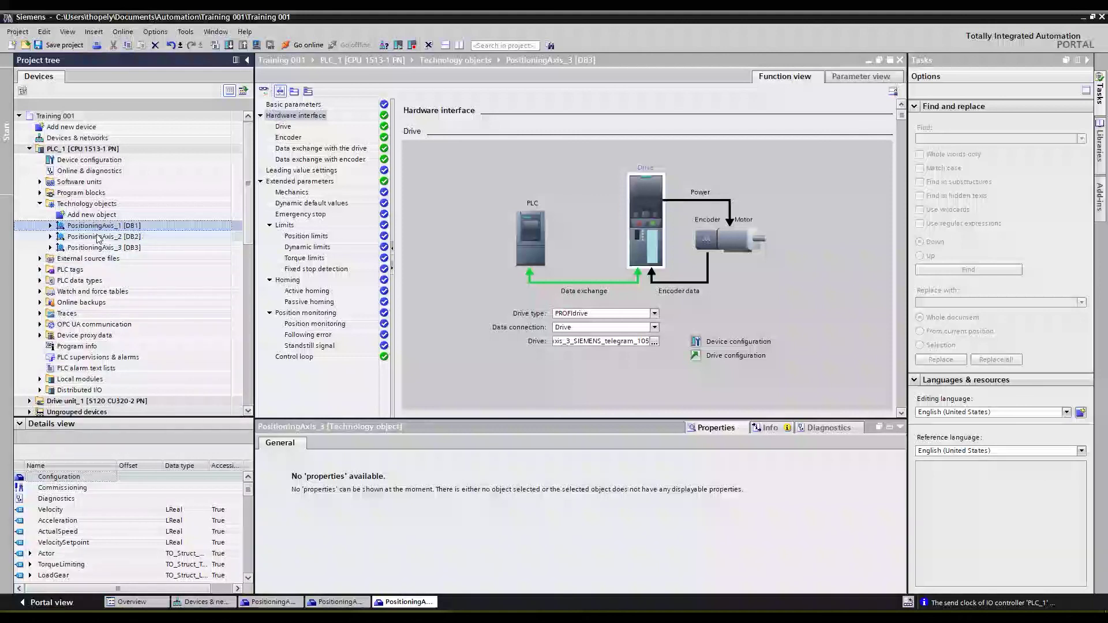
pyautogui.click(62, 237)
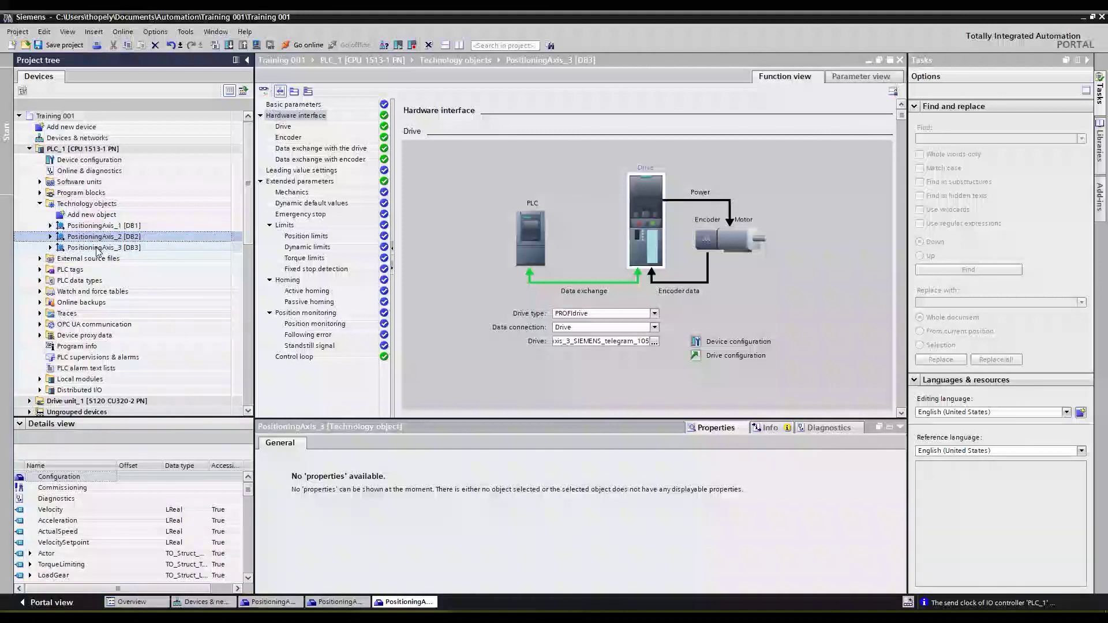
# Open PositioningAxis_2's configuration at its drive hardware interface page
pyautogui.click(50, 237)
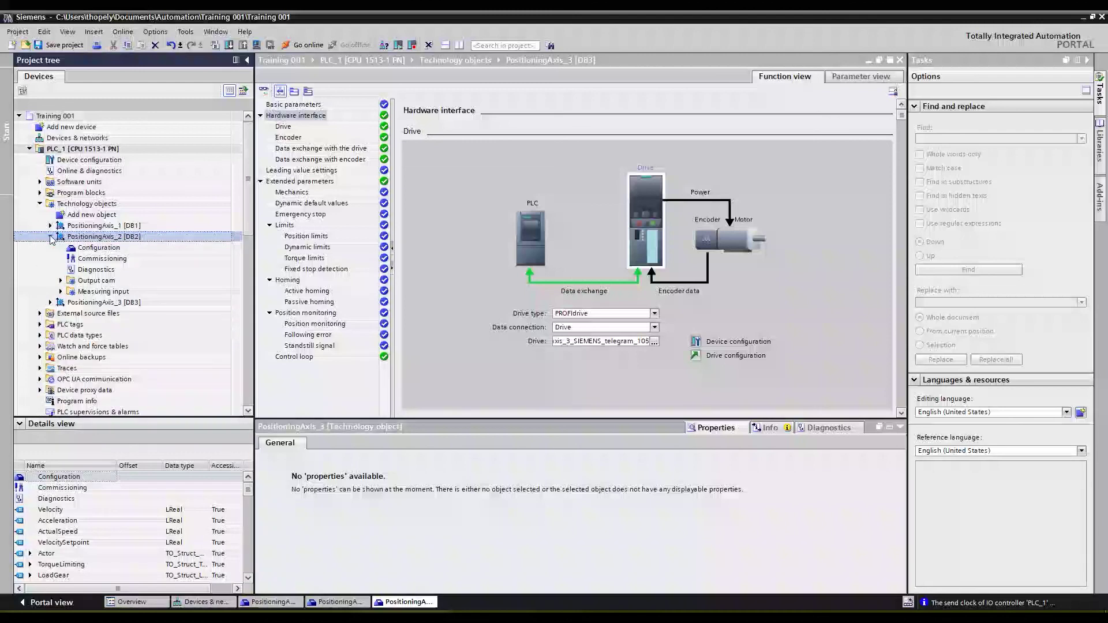
pyautogui.doubleClick(97, 248)
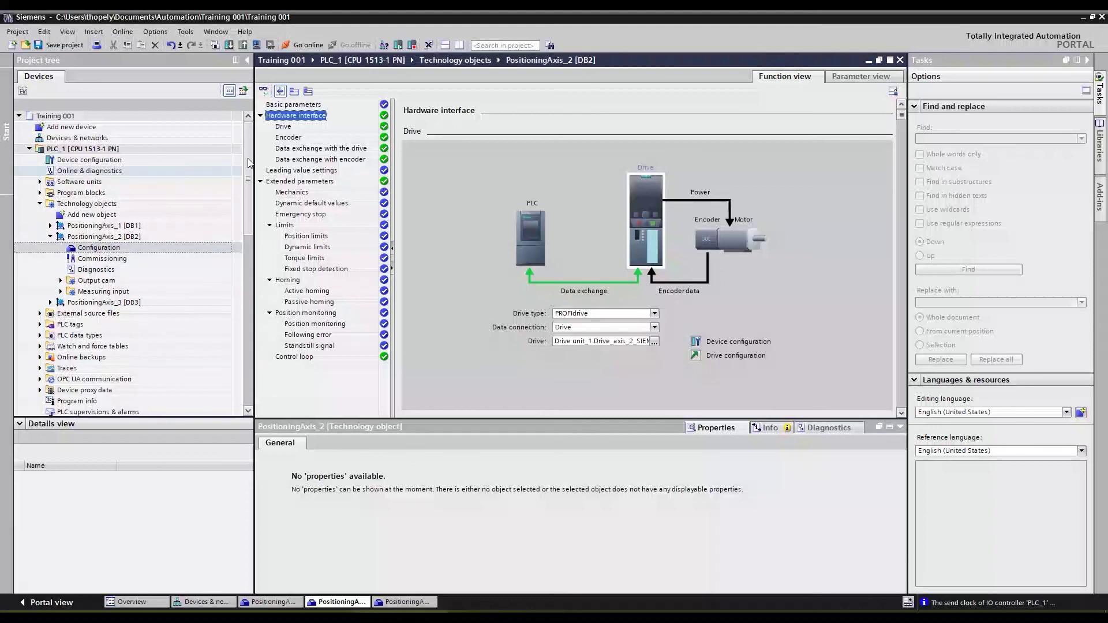
pyautogui.click(317, 129)
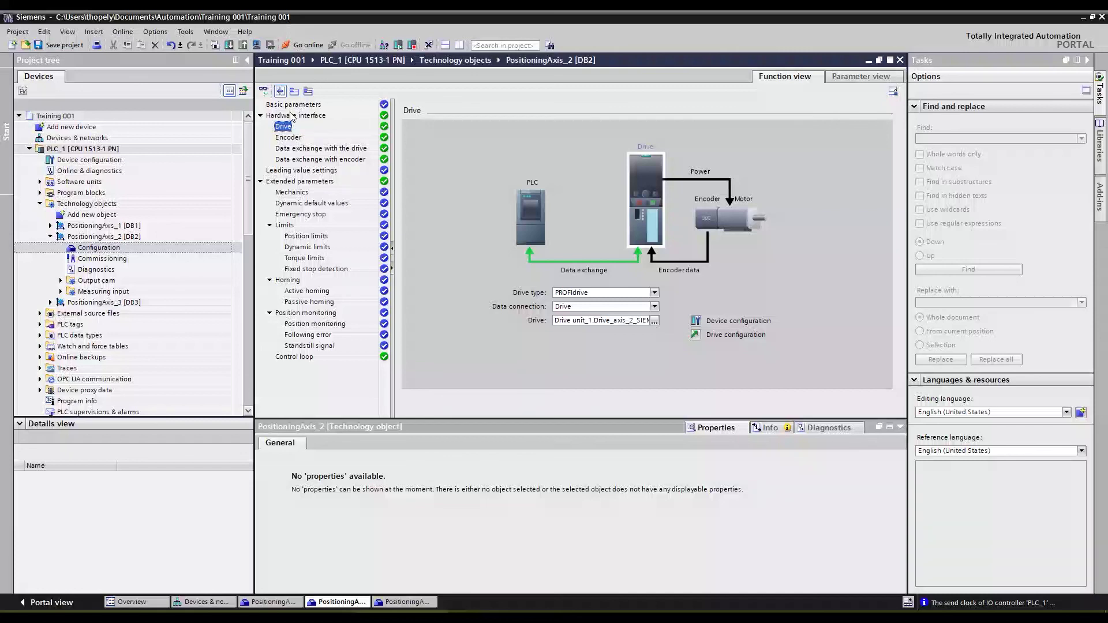
pyautogui.click(295, 116)
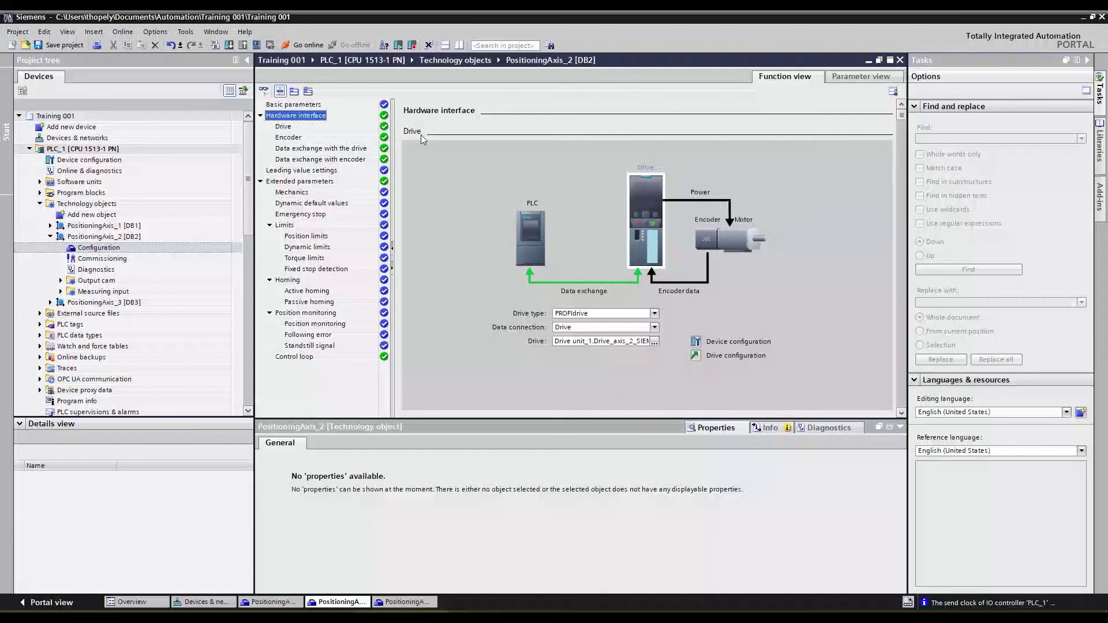
# Go through PositioningAxis_2's encoder and drive telegram pages to the encoder data exchange
pyautogui.click(294, 138)
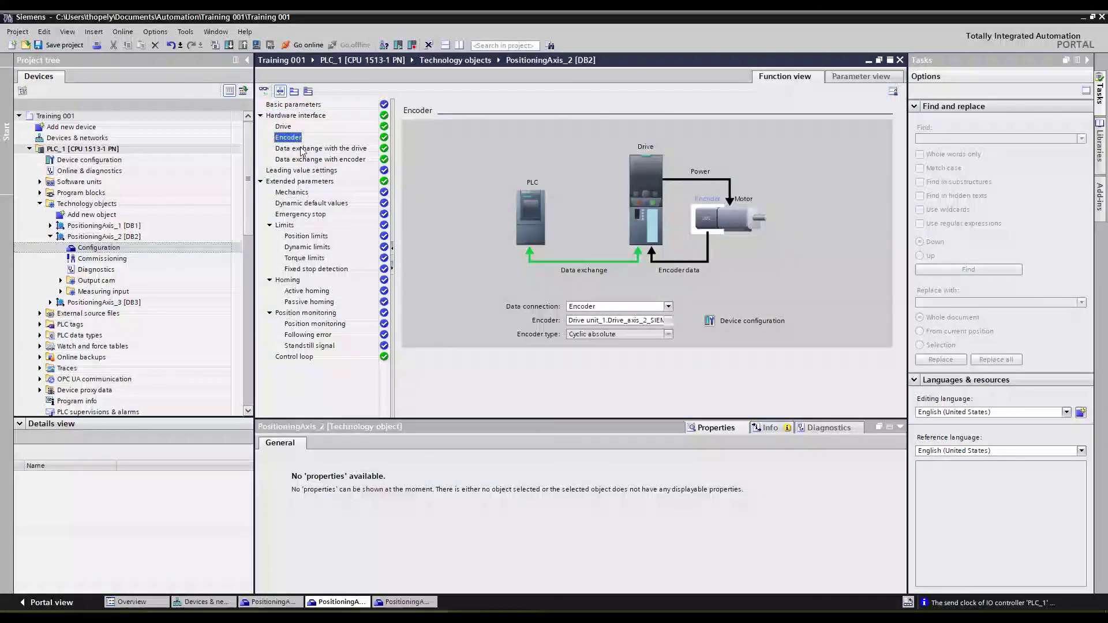
pyautogui.click(308, 149)
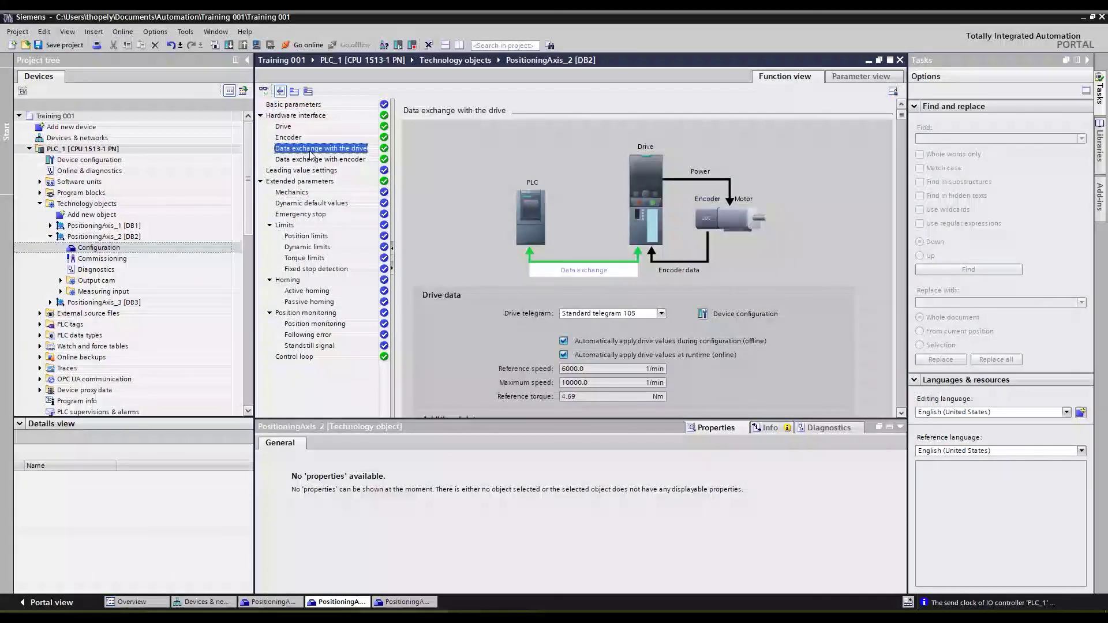
pyautogui.click(314, 161)
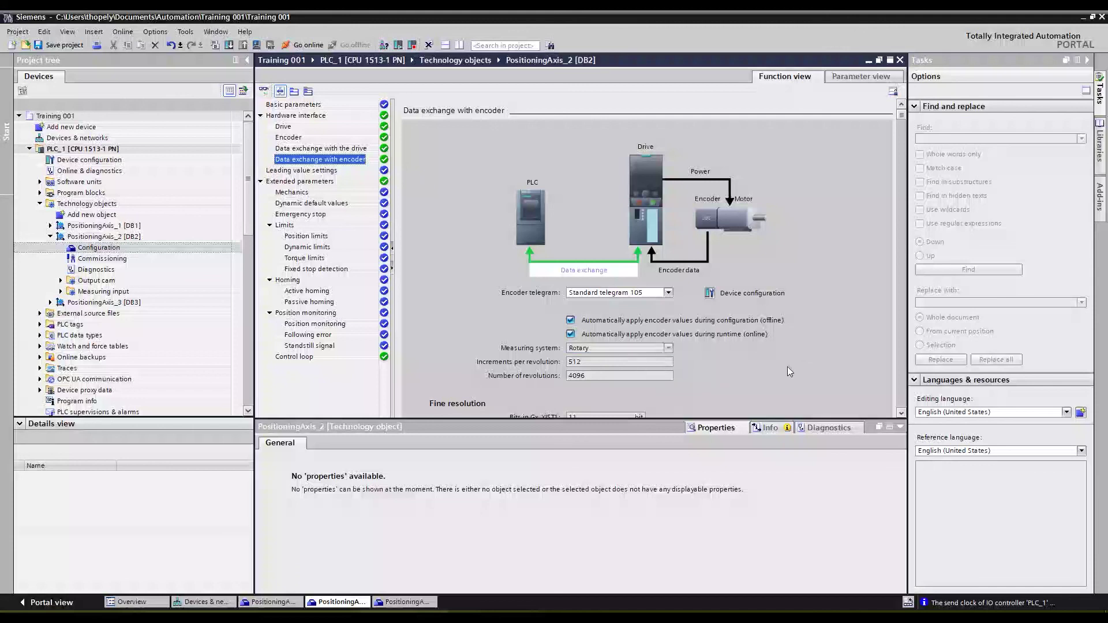
# Check the rotary measuring system, 512 increments and 4096 revolutions, then view the leading value settings
pyautogui.click(587, 348)
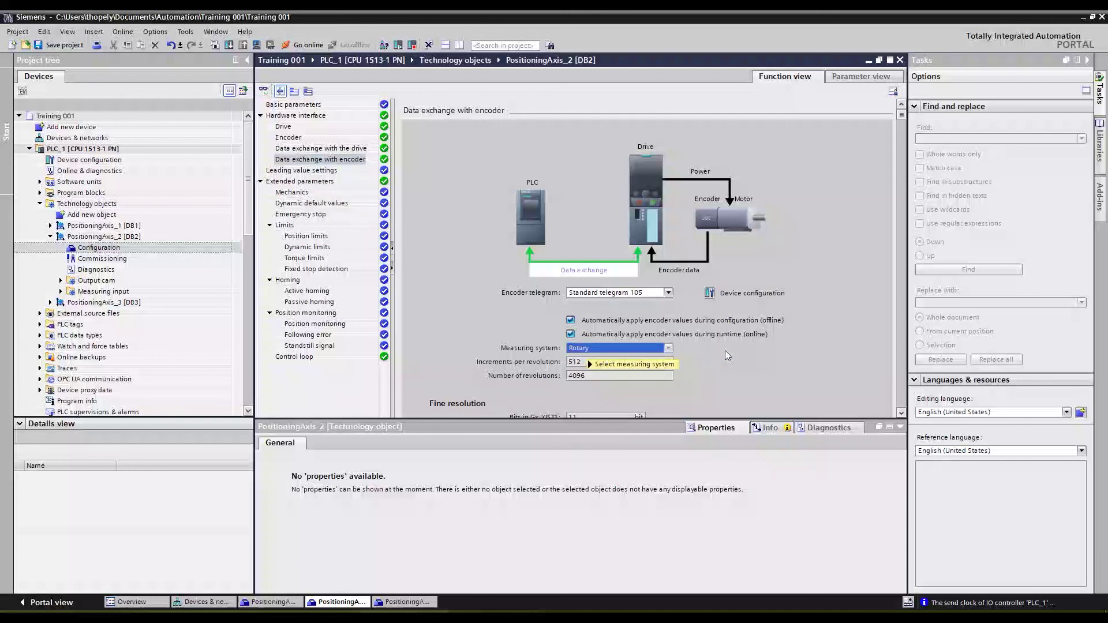
pyautogui.click(663, 362)
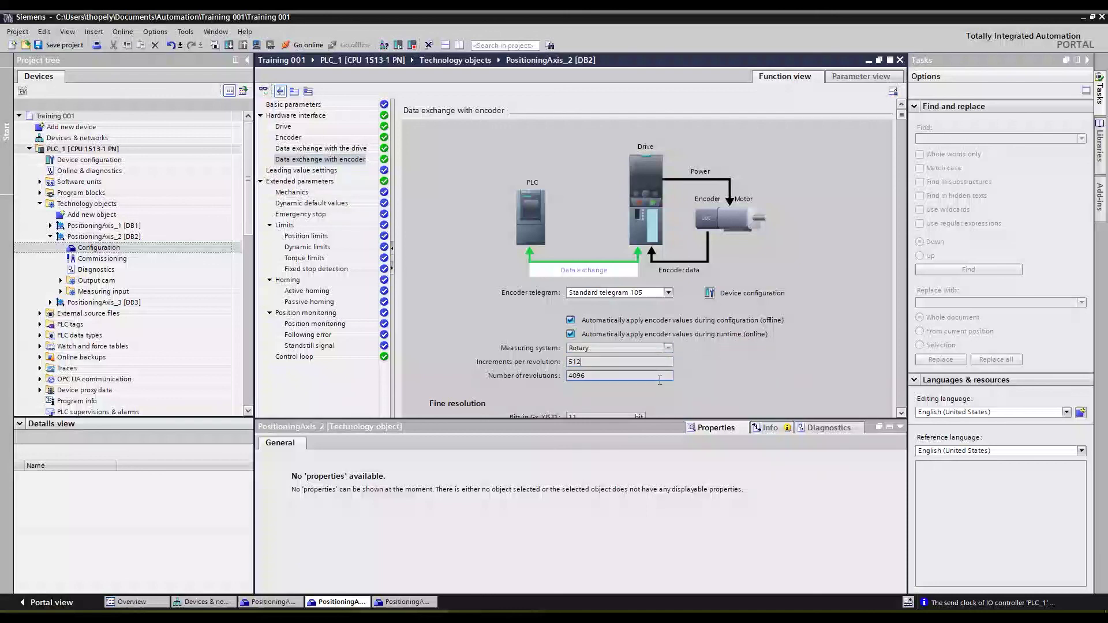
pyautogui.click(659, 378)
pyautogui.scroll(-2, 761, 363)
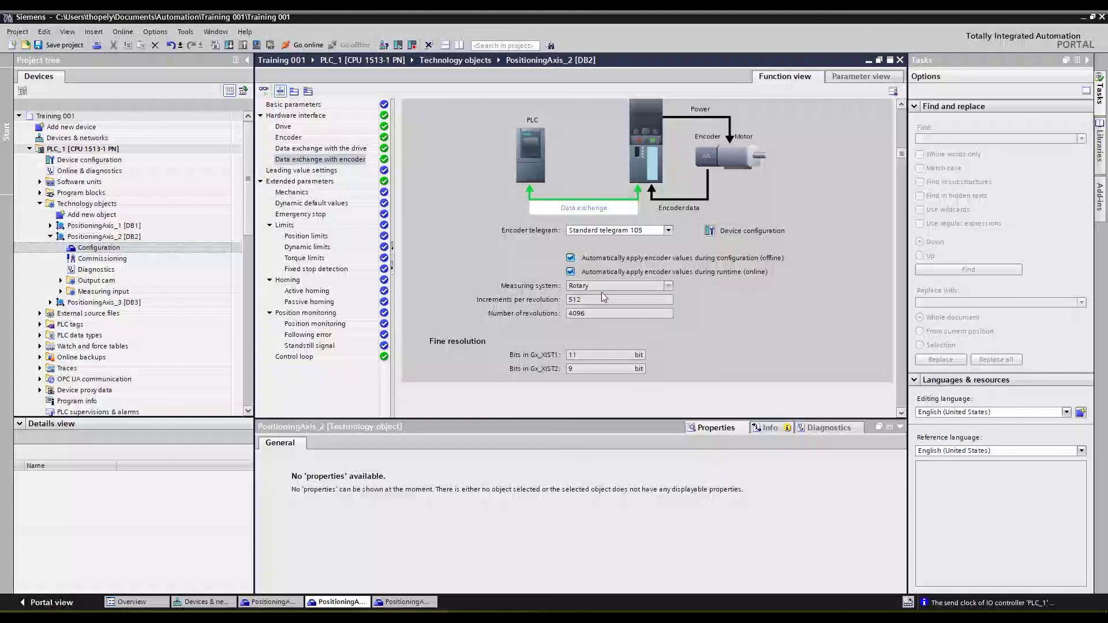
pyautogui.click(603, 312)
pyautogui.click(311, 171)
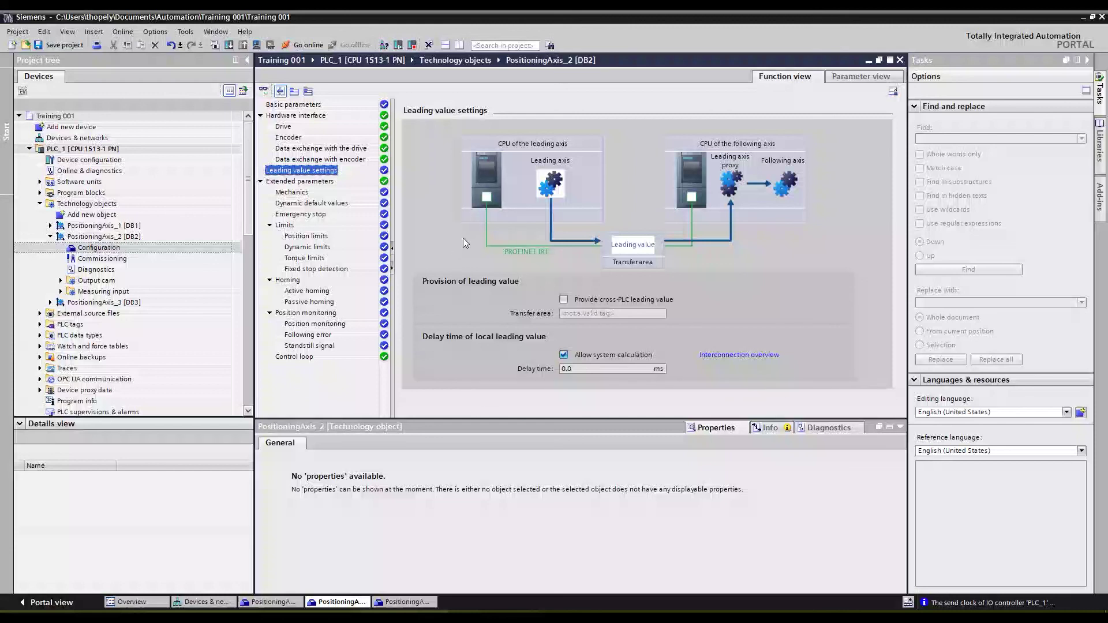
# In Extended parameters > Mechanics, keep the encoder mounted on the motor shaft
pyautogui.click(297, 181)
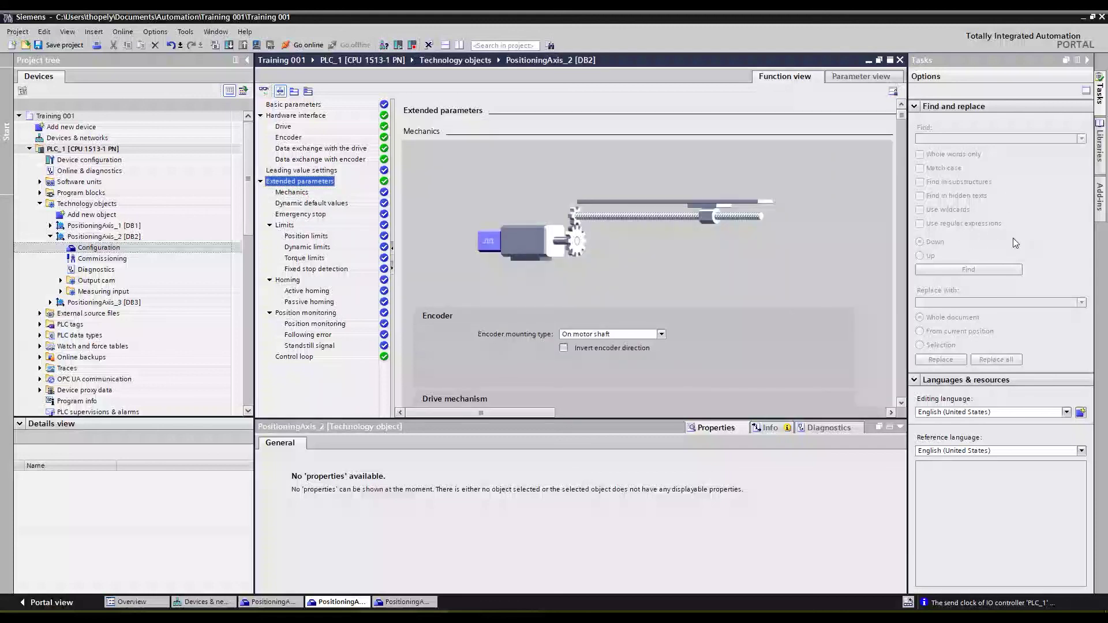
pyautogui.click(305, 194)
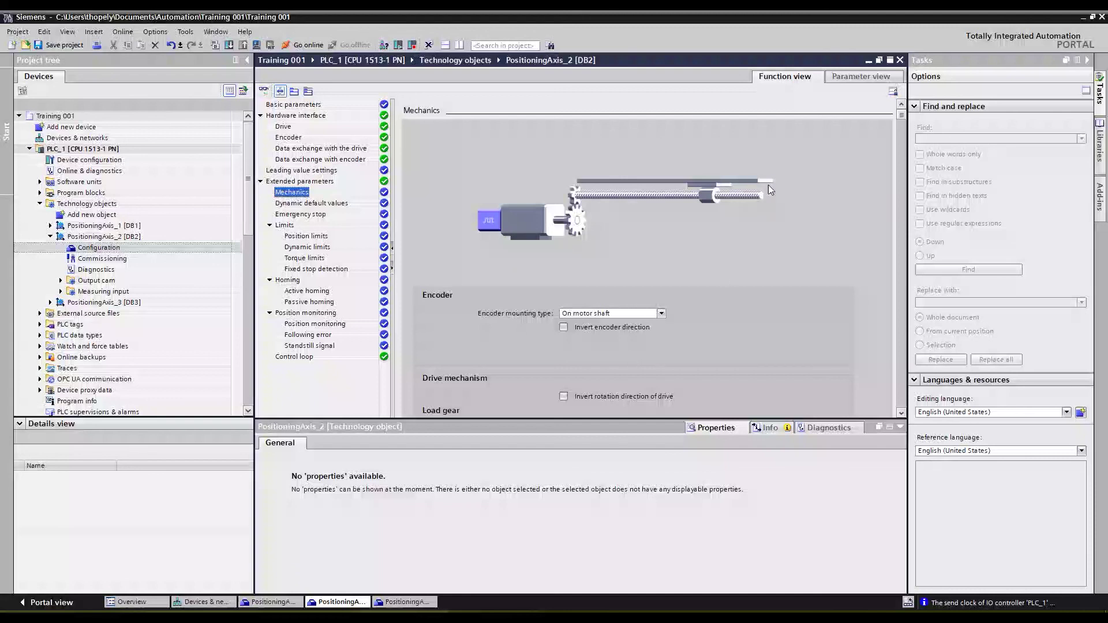
pyautogui.click(662, 313)
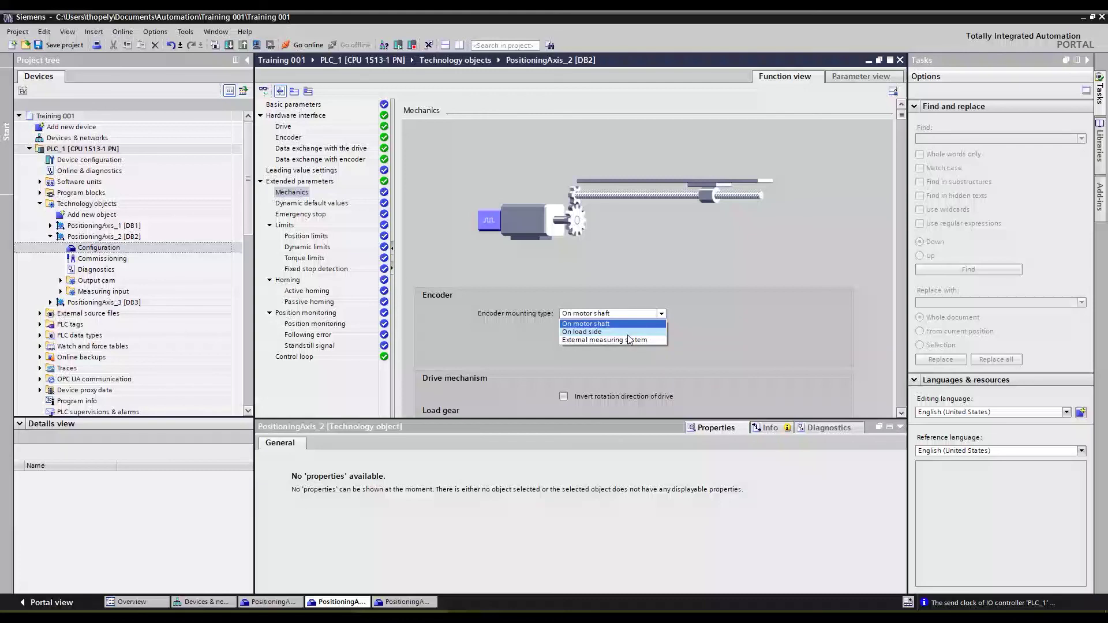
pyautogui.click(776, 337)
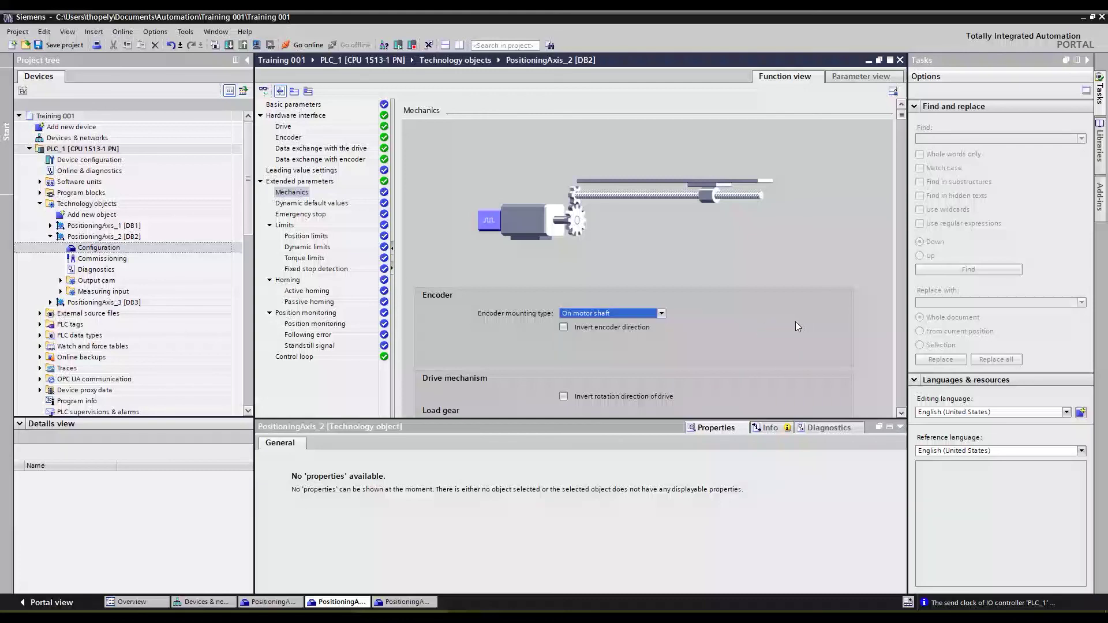
# Set the load gear's number of motor revolutions to 3
pyautogui.scroll(-3, 796, 321)
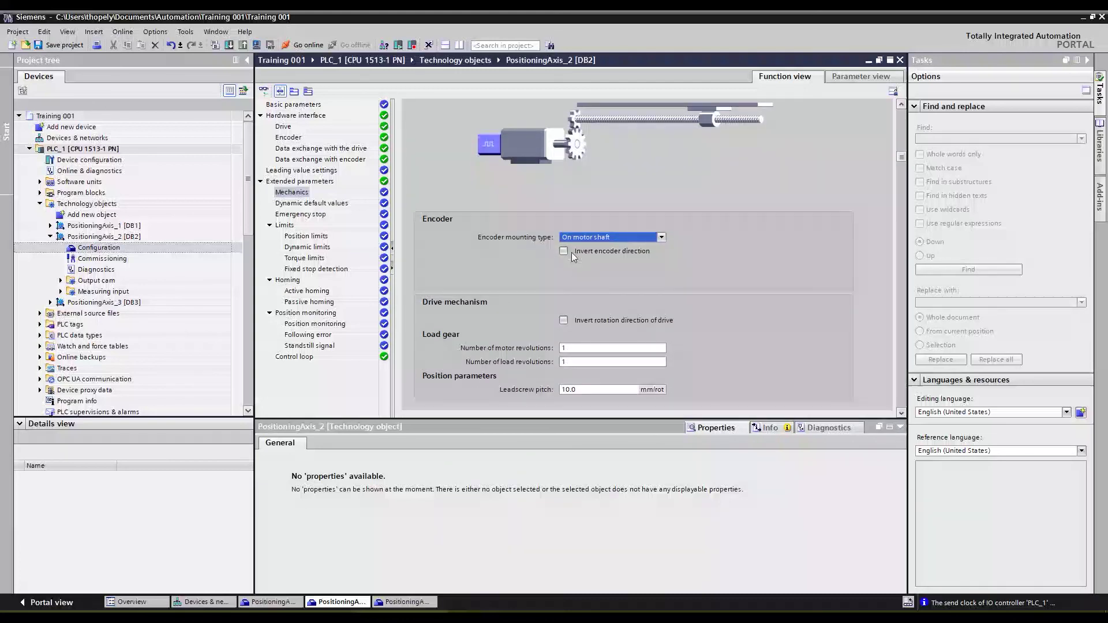
pyautogui.scroll(-1, 814, 323)
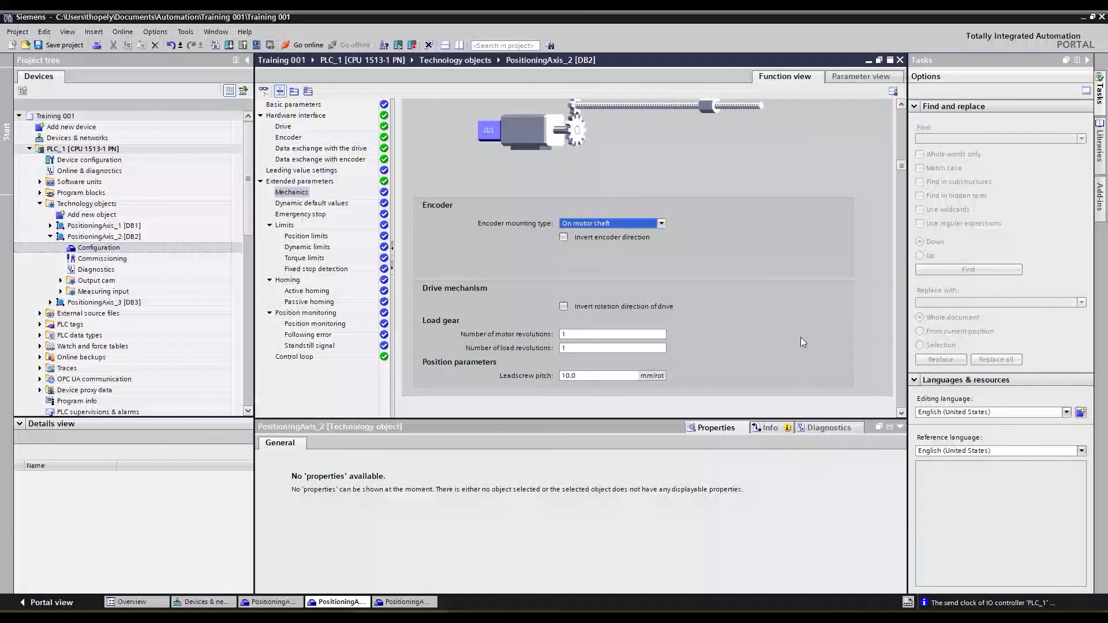
pyautogui.scroll(-1, 801, 332)
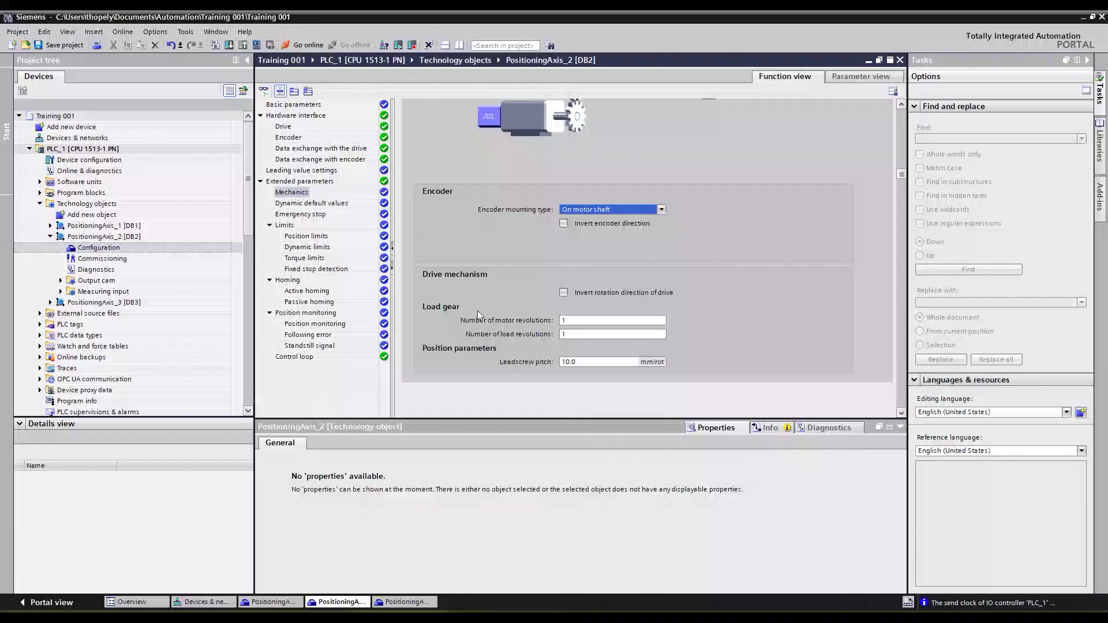
pyautogui.click(603, 320)
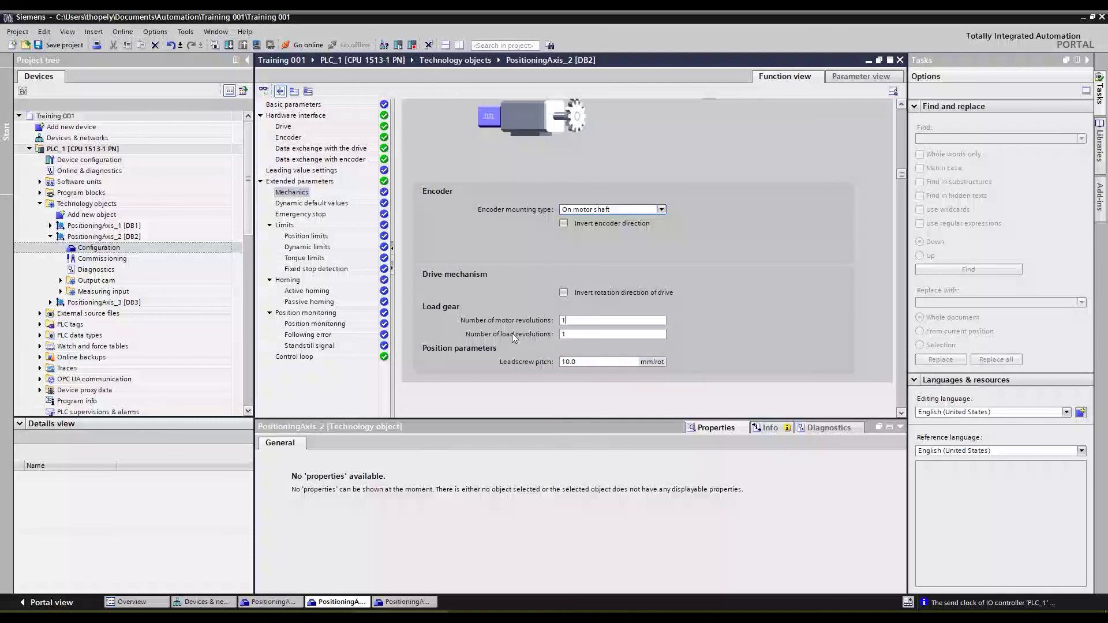
pyautogui.click(592, 321)
pyautogui.press('BackSpace')
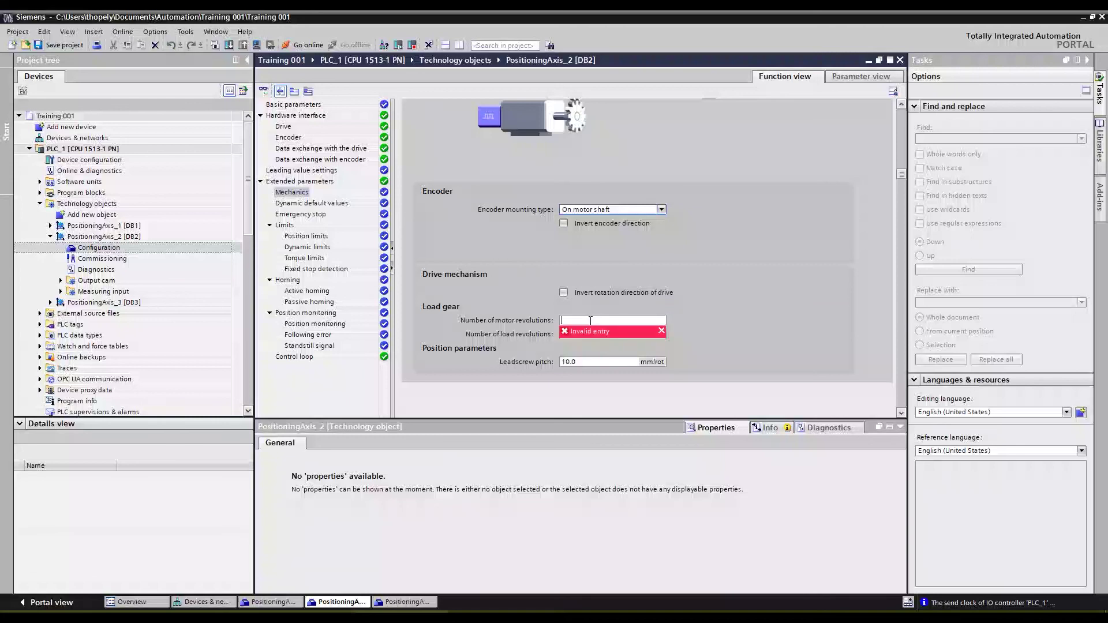
pyautogui.write('3')
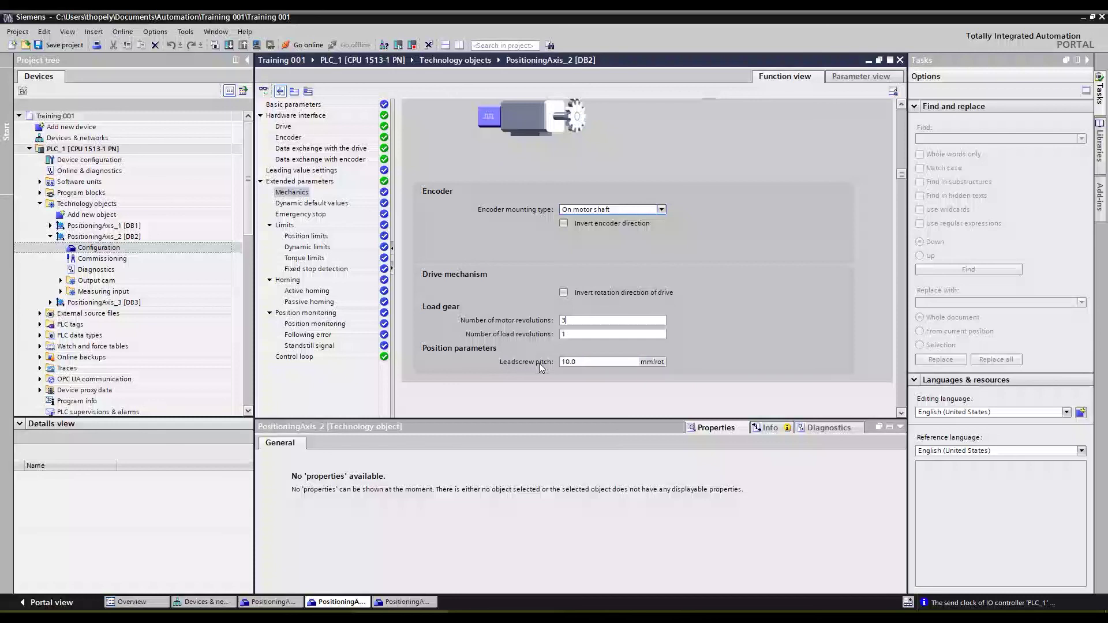
# Leave the leadscrew pitch at 10.0 mm/rot
pyautogui.click(599, 361)
pyautogui.click(585, 361)
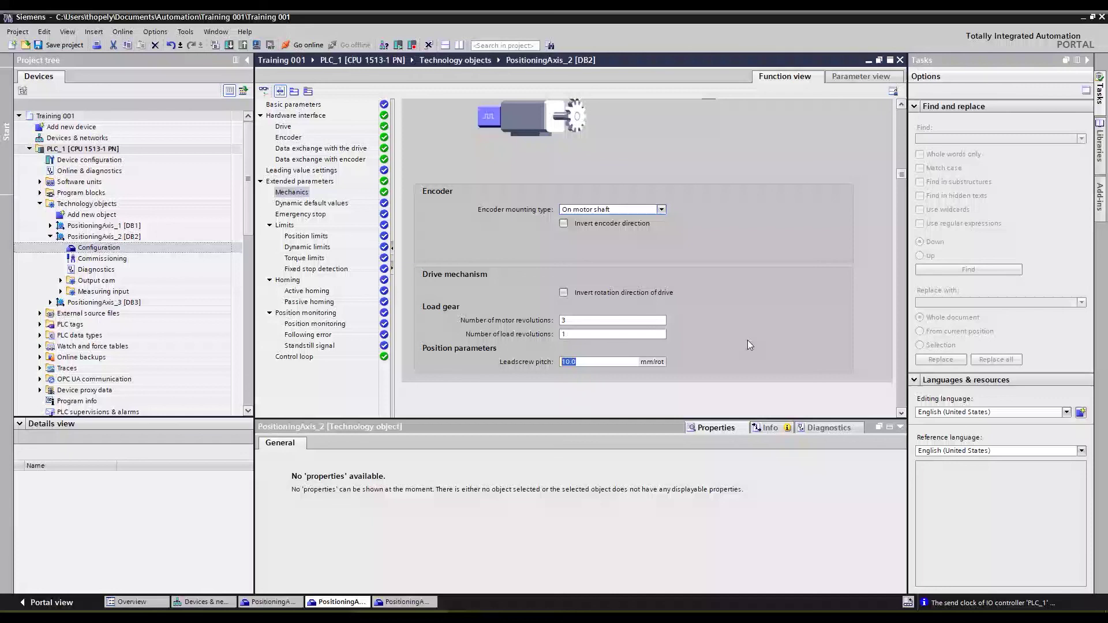
pyautogui.click(584, 363)
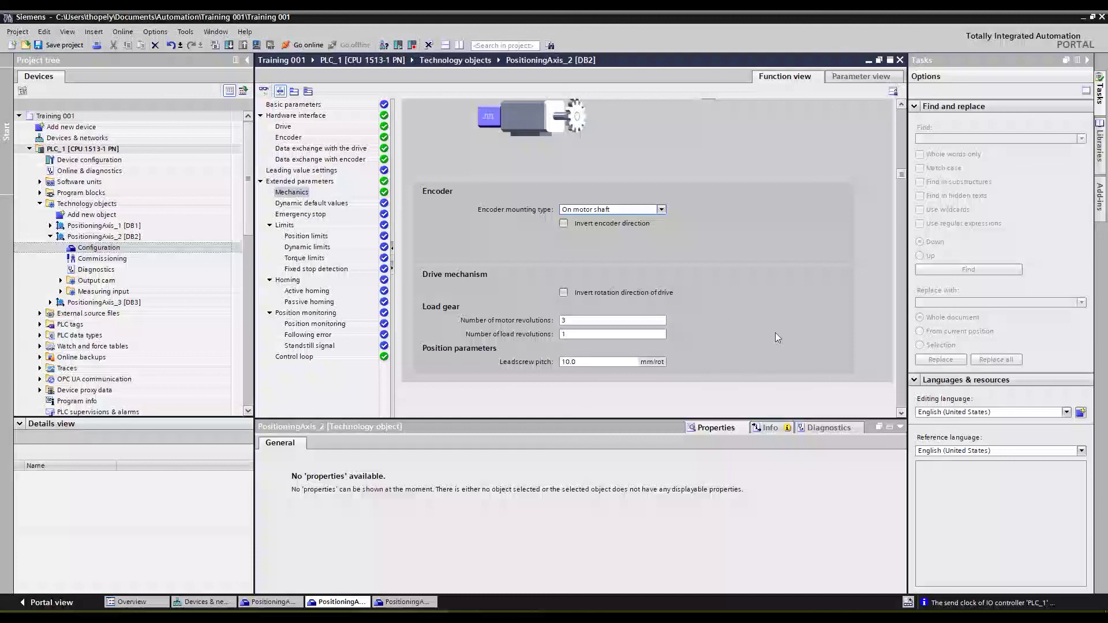
pyautogui.scroll(3, 797, 354)
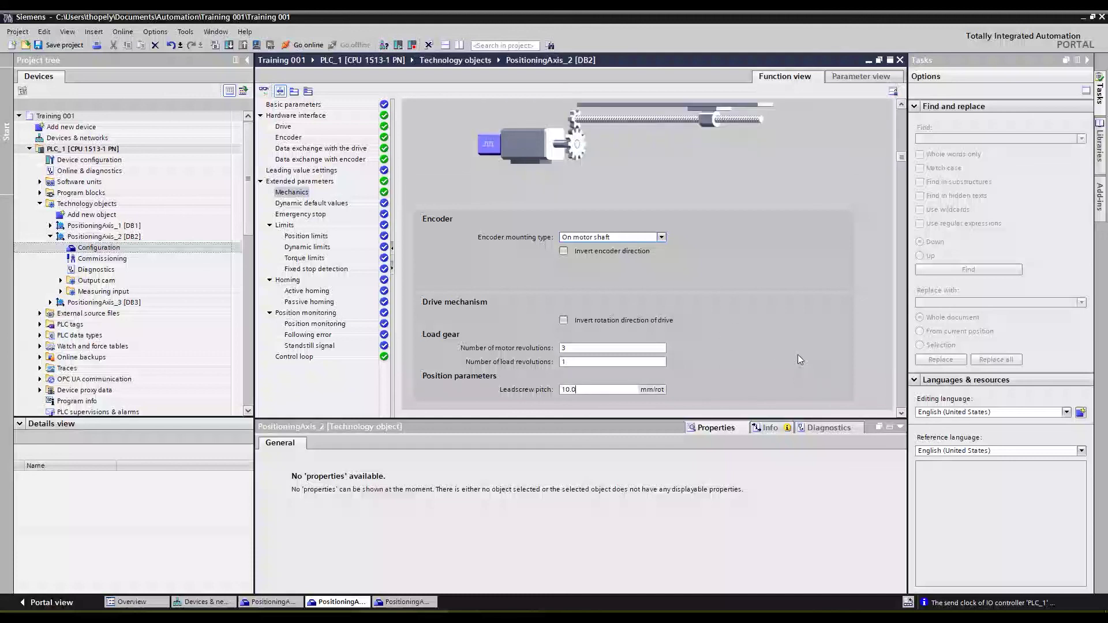
# Review dynamic defaults: velocity 100.0 mm/s, acceleration 2000.0 mm/s², jerk 40000.0 mm/s³
pyautogui.click(306, 204)
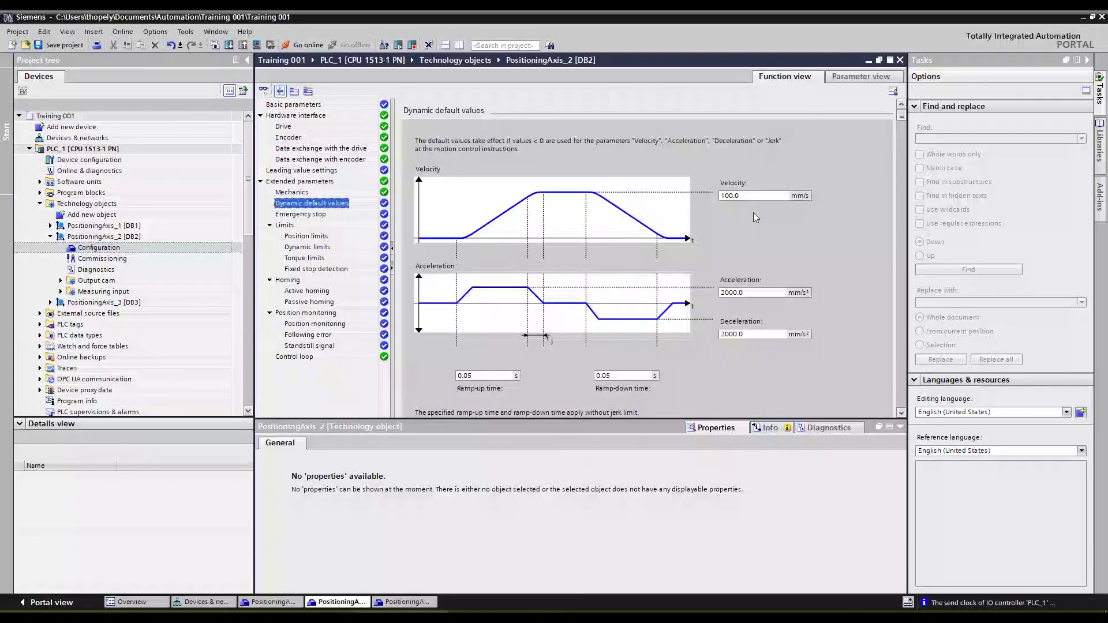
pyautogui.scroll(-3, 853, 319)
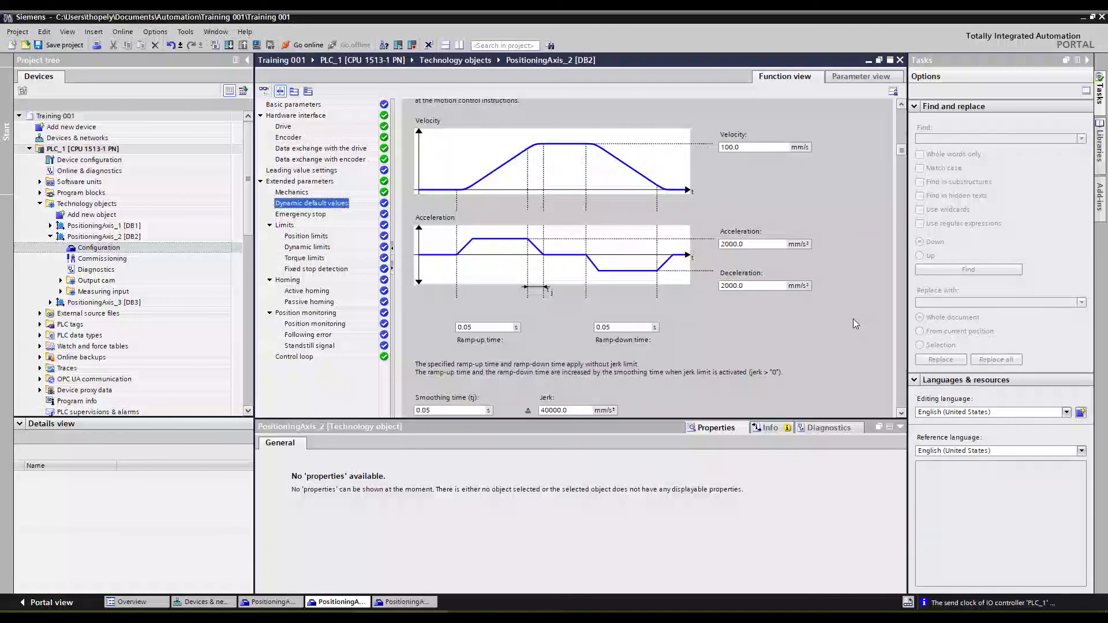
pyautogui.scroll(-1, 857, 318)
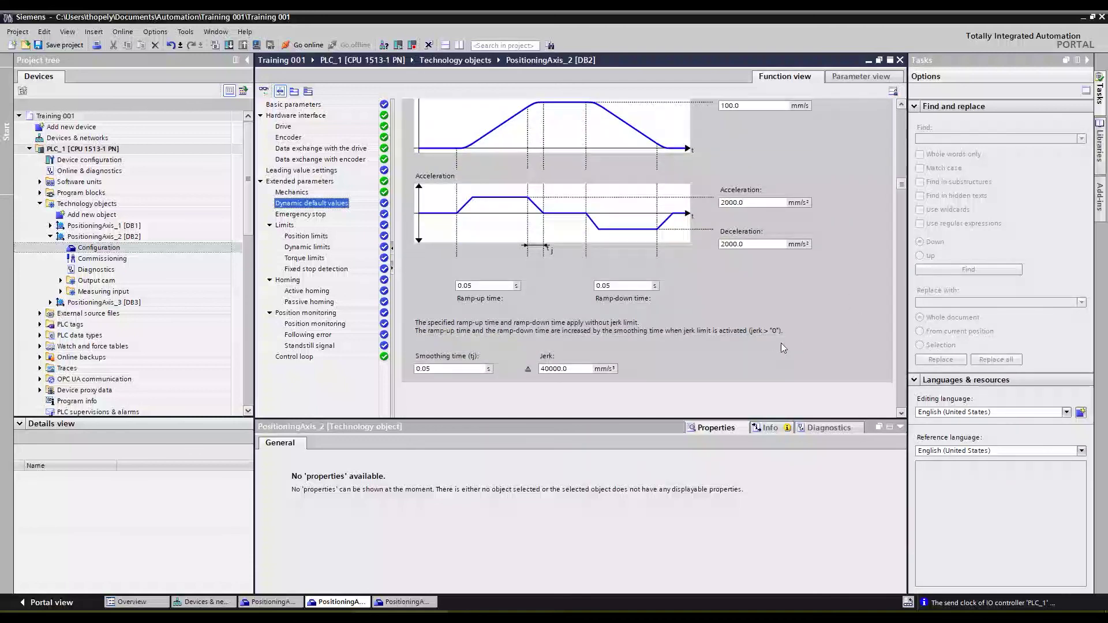
# View the 10000.0 mm/s² emergency deceleration setting, then the position limits page
pyautogui.click(294, 215)
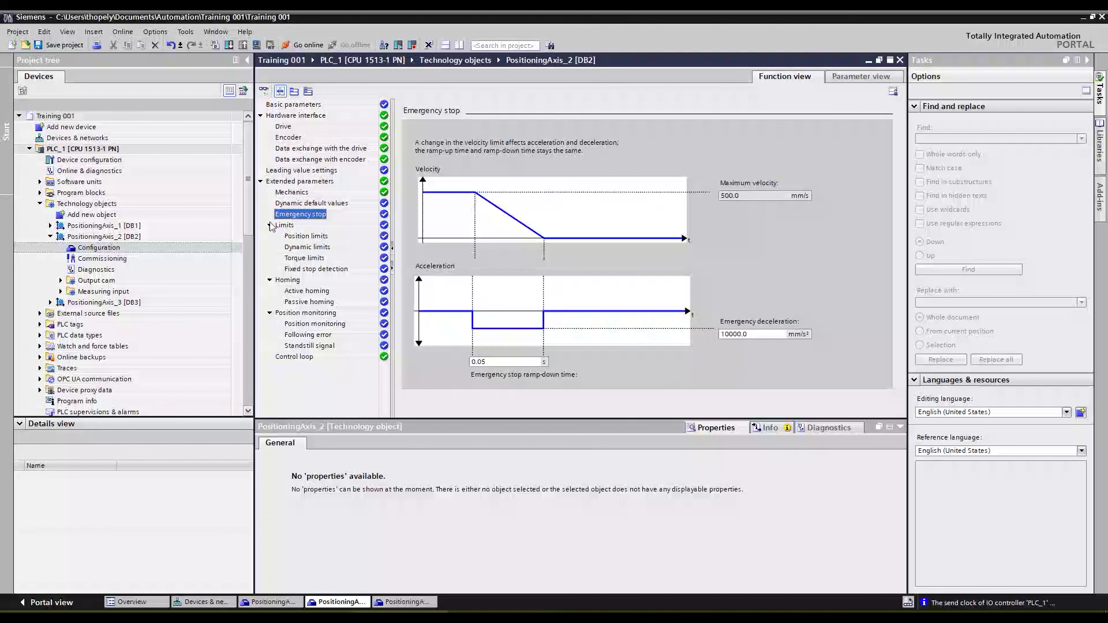
pyautogui.click(314, 237)
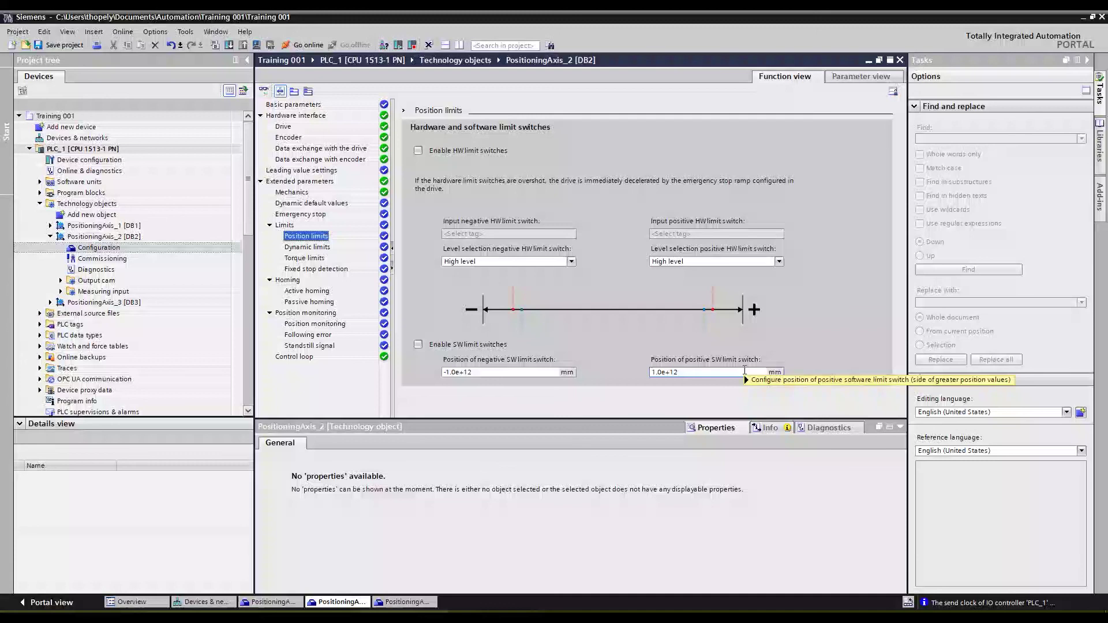
# Look over the software limit switch values, then bring up the dynamic limits page
pyautogui.moveTo(743, 369)
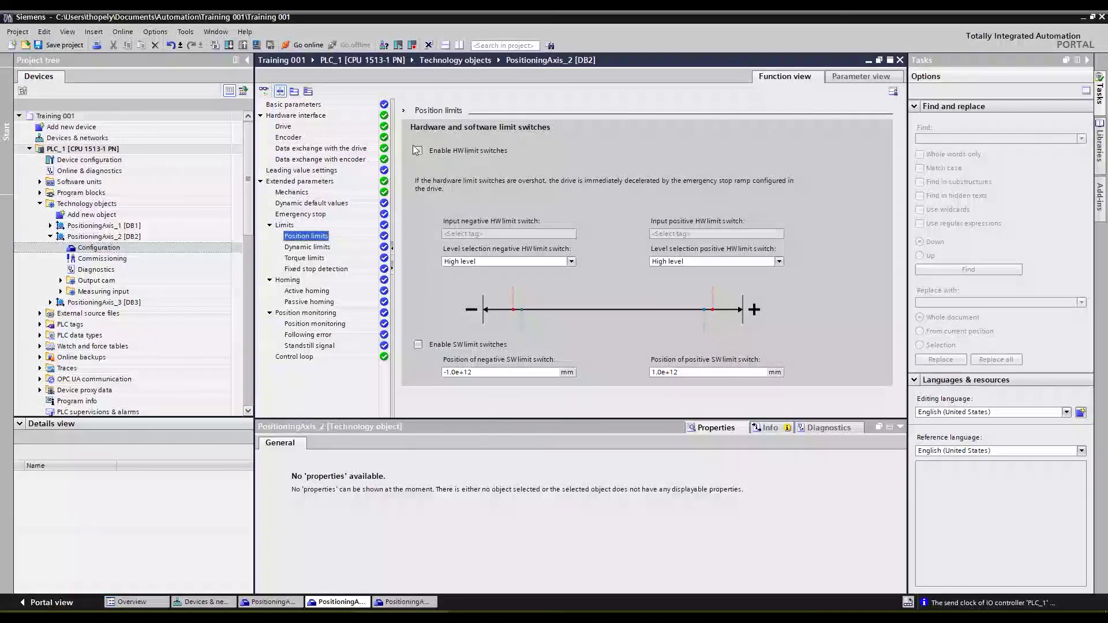
pyautogui.click(310, 246)
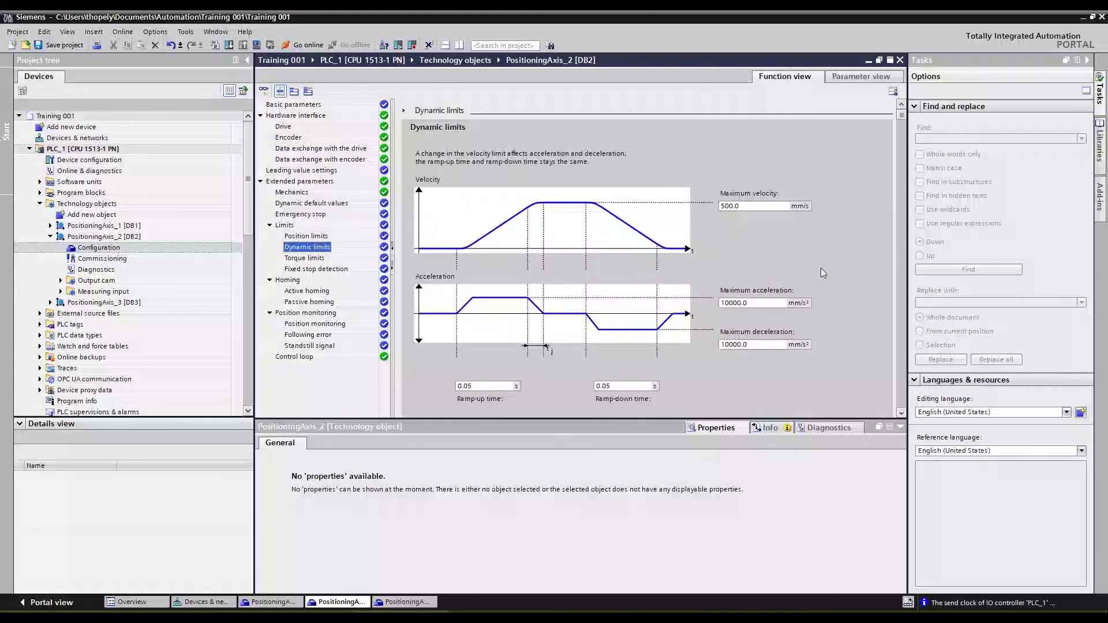
# Set ramp-down time to 0.1 s and maximum deceleration to 5000.0 mm/s²
pyautogui.click(773, 207)
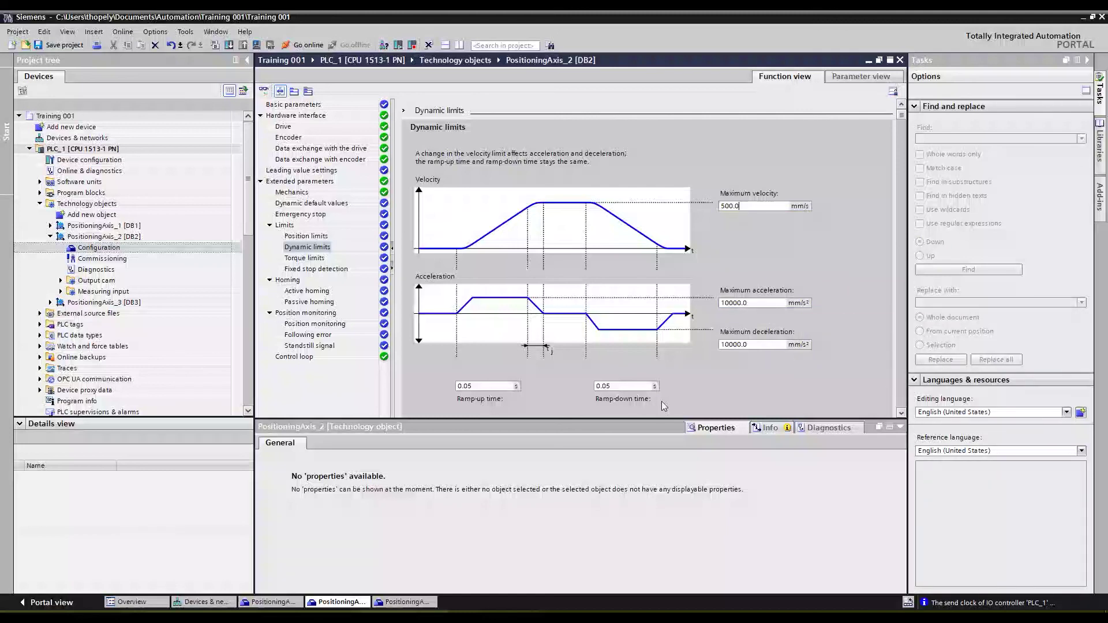
pyautogui.click(622, 387)
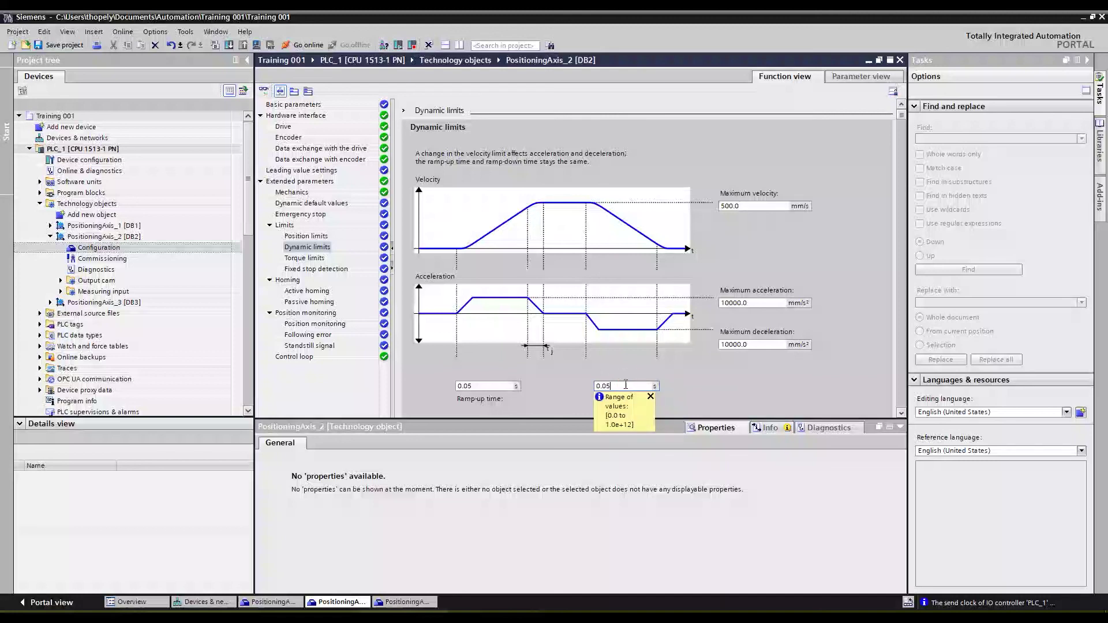
pyautogui.press('BackSpace')
pyautogui.press('BackSpace')
pyautogui.write('1')
pyautogui.click(684, 387)
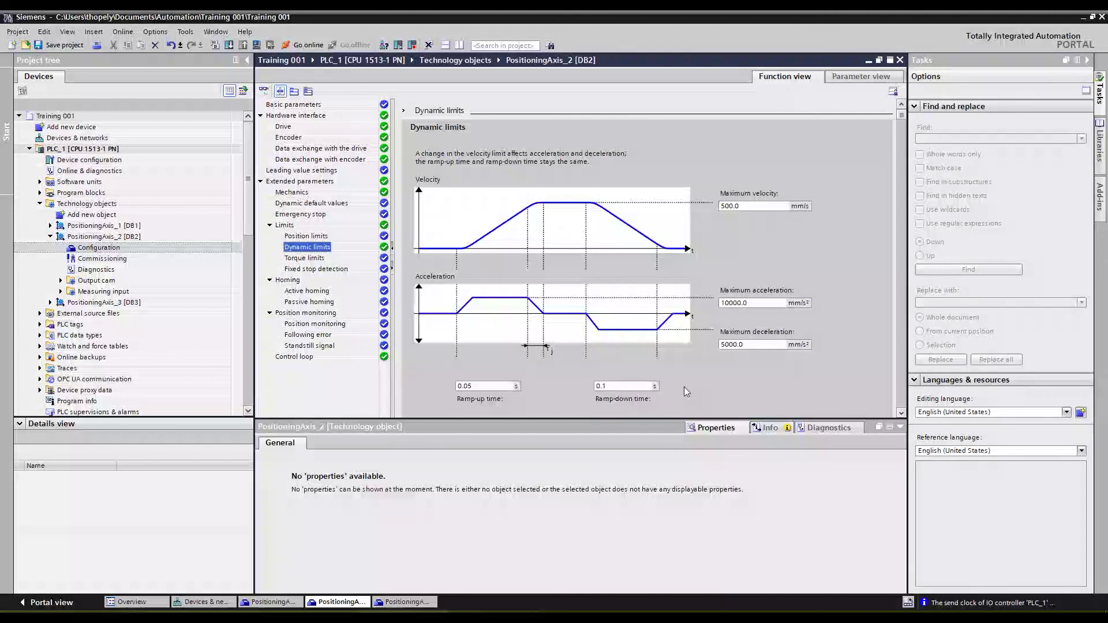
pyautogui.doubleClick(744, 345)
pyautogui.write('5000.0')
pyautogui.press('BackSpace')
pyautogui.press('BackSpace')
pyautogui.write('0')
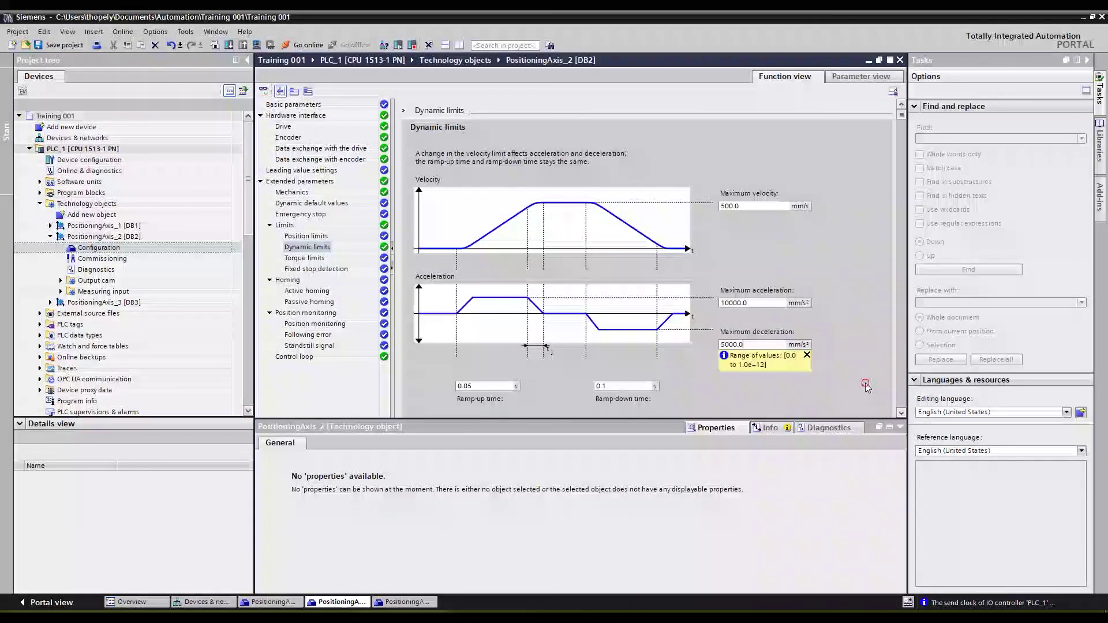
# Inspect the smoothing time and jerk values, then view the torque limits
pyautogui.click(902, 413)
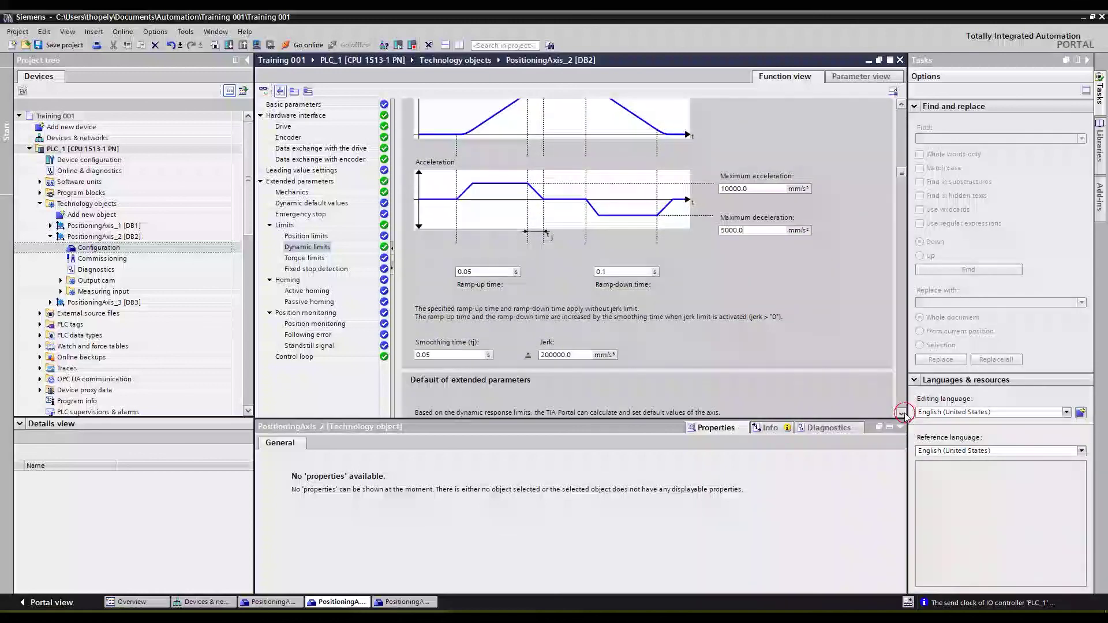
pyautogui.click(446, 356)
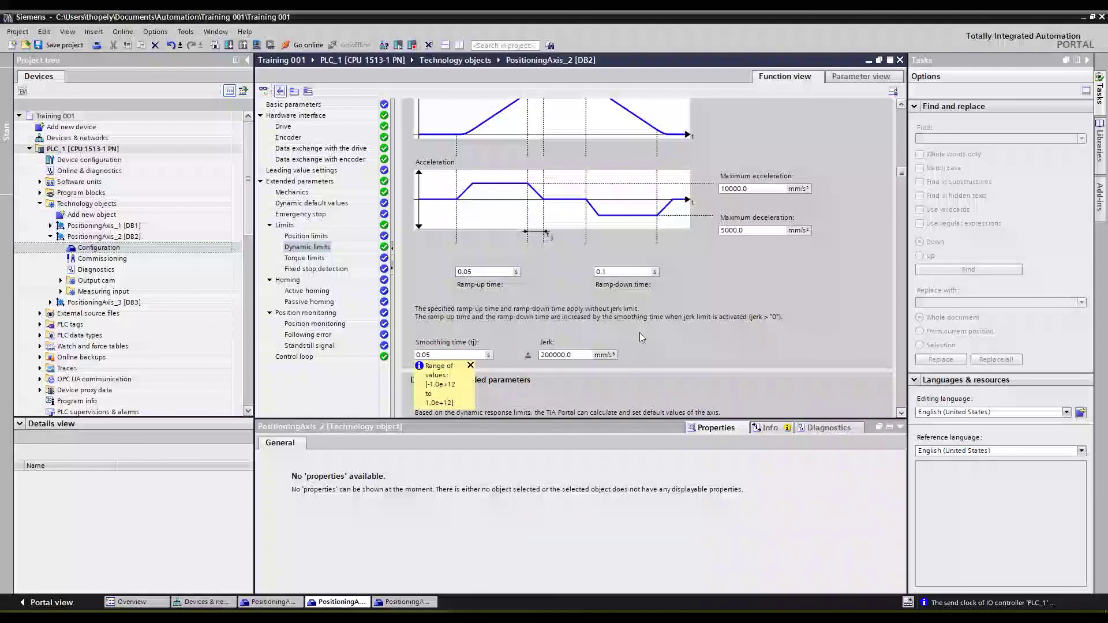
pyautogui.click(671, 347)
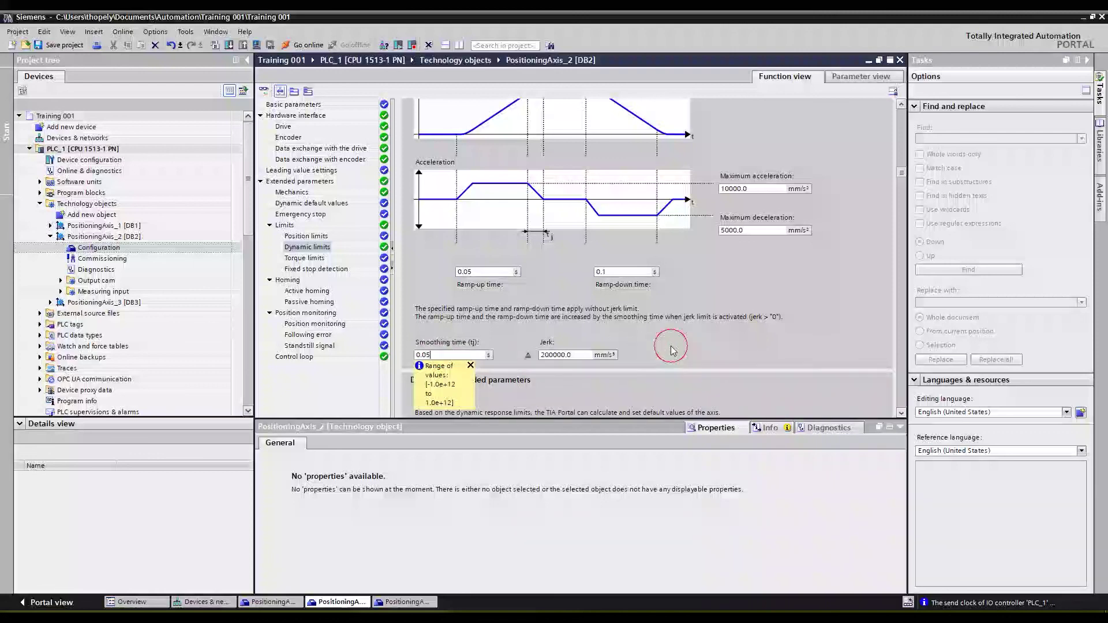
pyautogui.click(900, 414)
pyautogui.moveTo(901, 414); pyautogui.dragTo(901, 414)
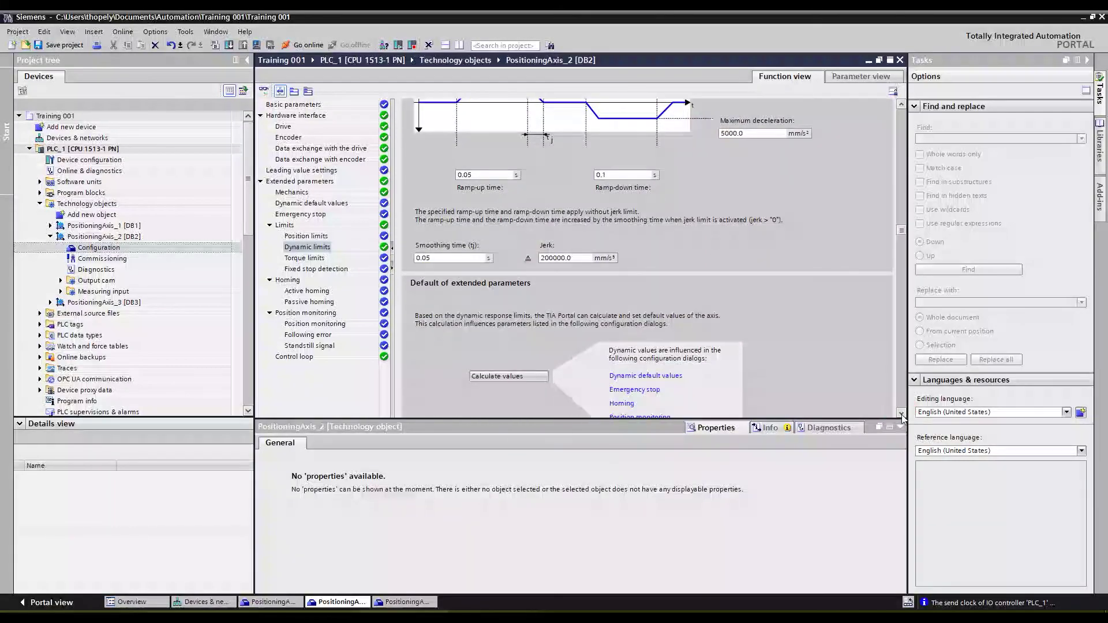
pyautogui.click(303, 259)
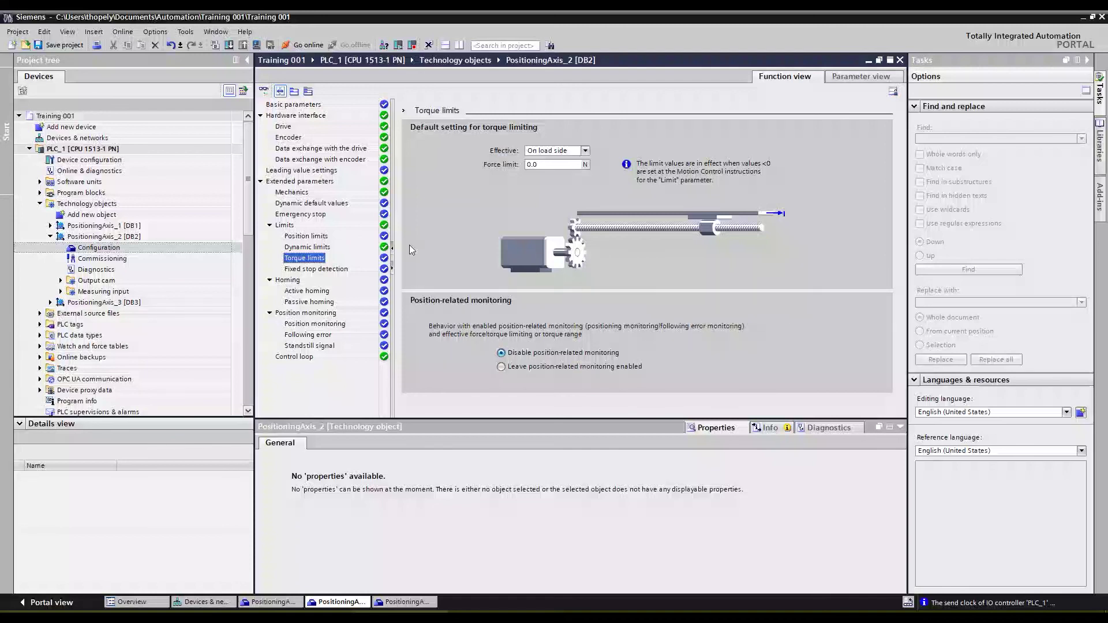
# Review fixed stop detection, active and passive homing, ending on position monitoring (1.0 mm window)
pyautogui.click(325, 270)
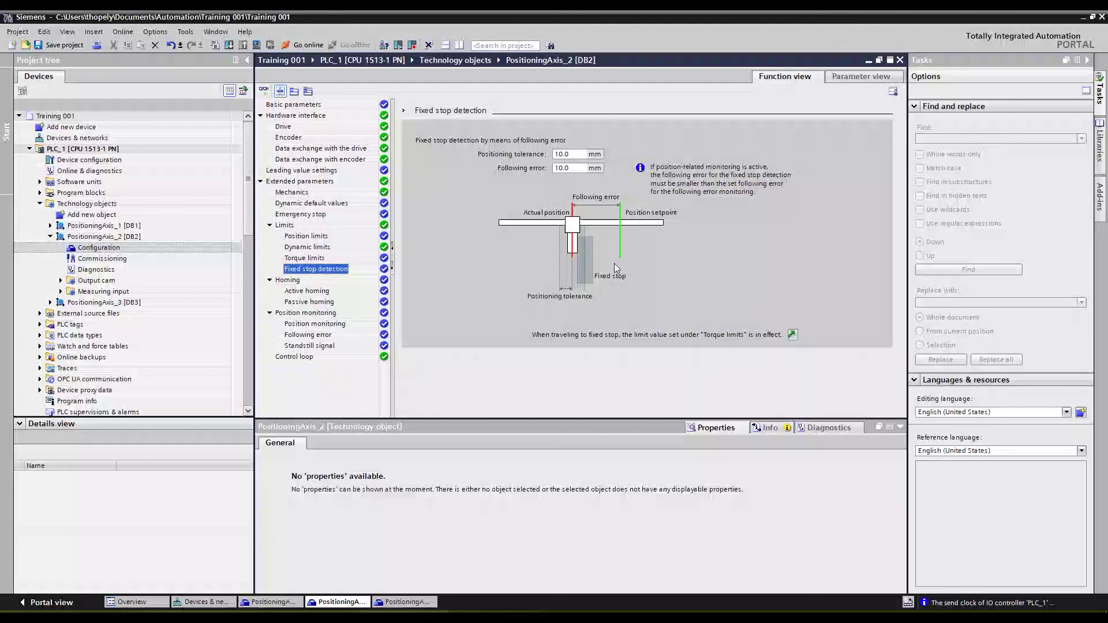
pyautogui.click(307, 292)
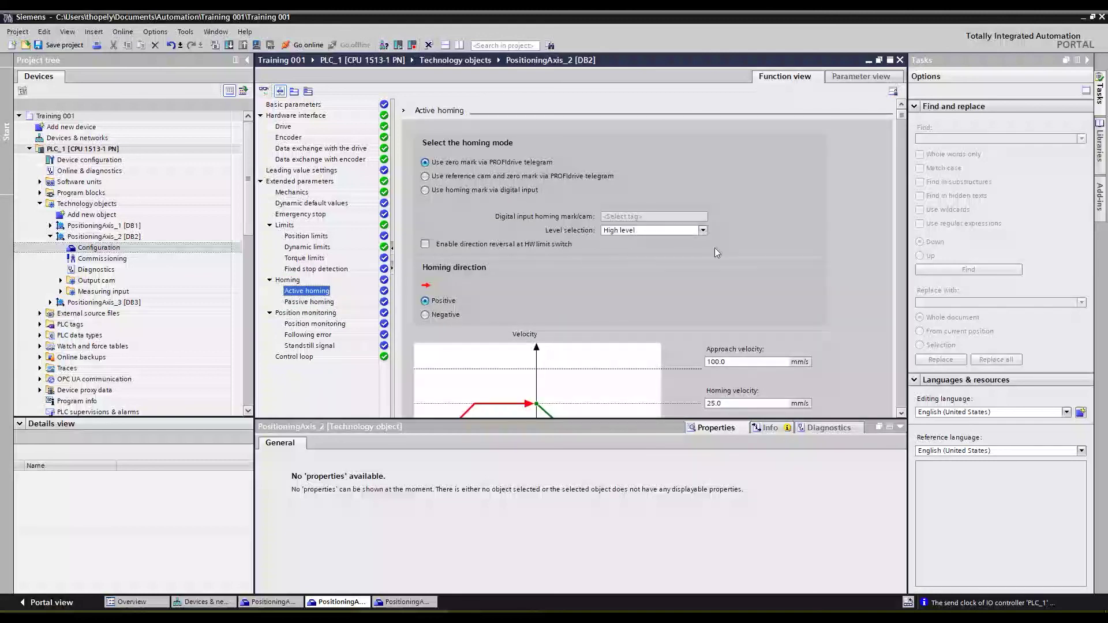
pyautogui.scroll(-3, 733, 245)
pyautogui.scroll(-5, 750, 248)
pyautogui.scroll(7, 825, 288)
pyautogui.click(312, 302)
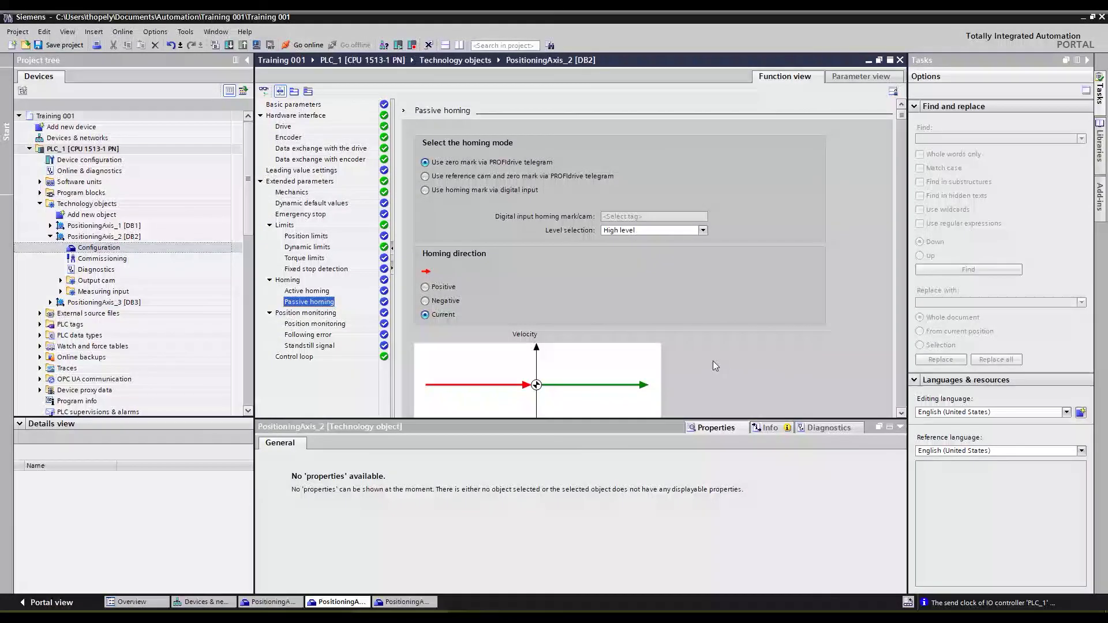
pyautogui.scroll(-5, 785, 278)
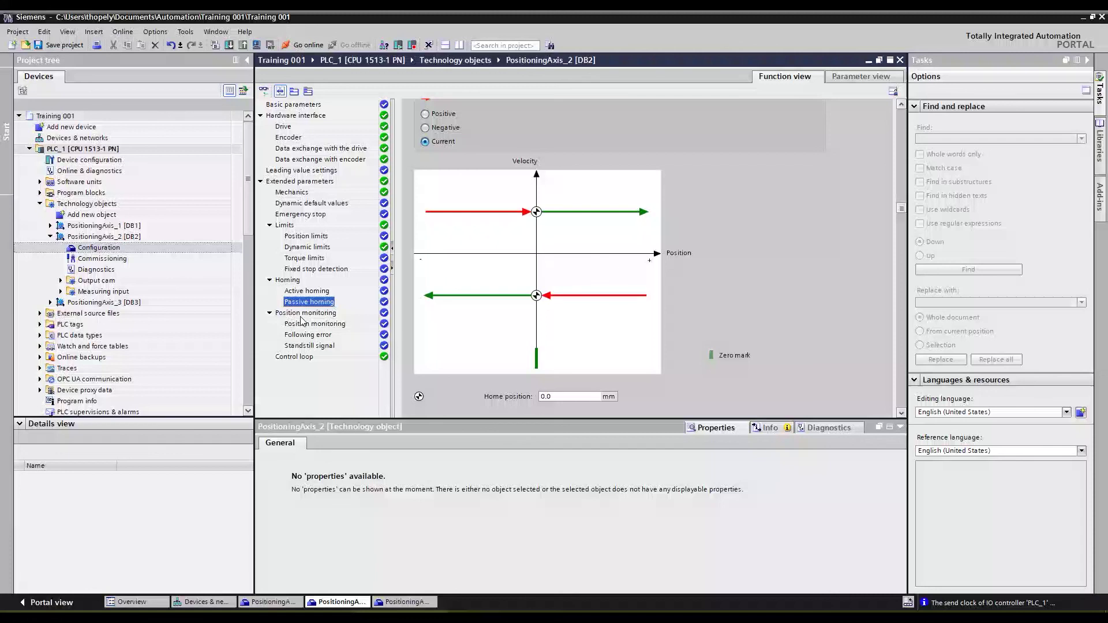
pyautogui.click(319, 325)
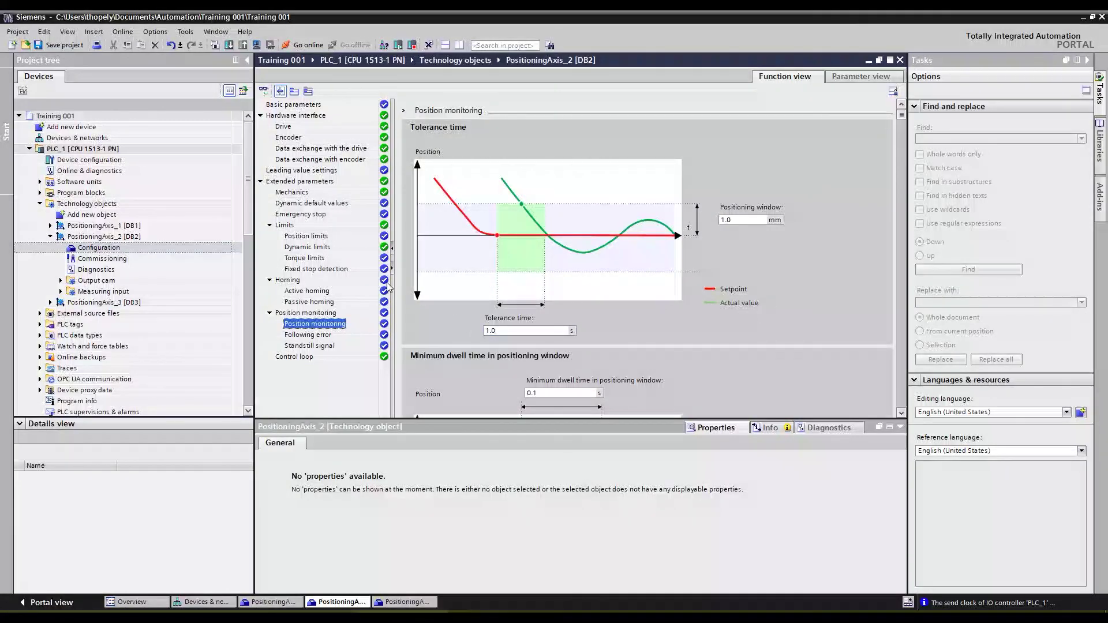
# Review PositioningAxis_2's following error and standstill signal pages, ending on control loop (precontrol 100 %, gain 10 1/s)
pyautogui.click(309, 335)
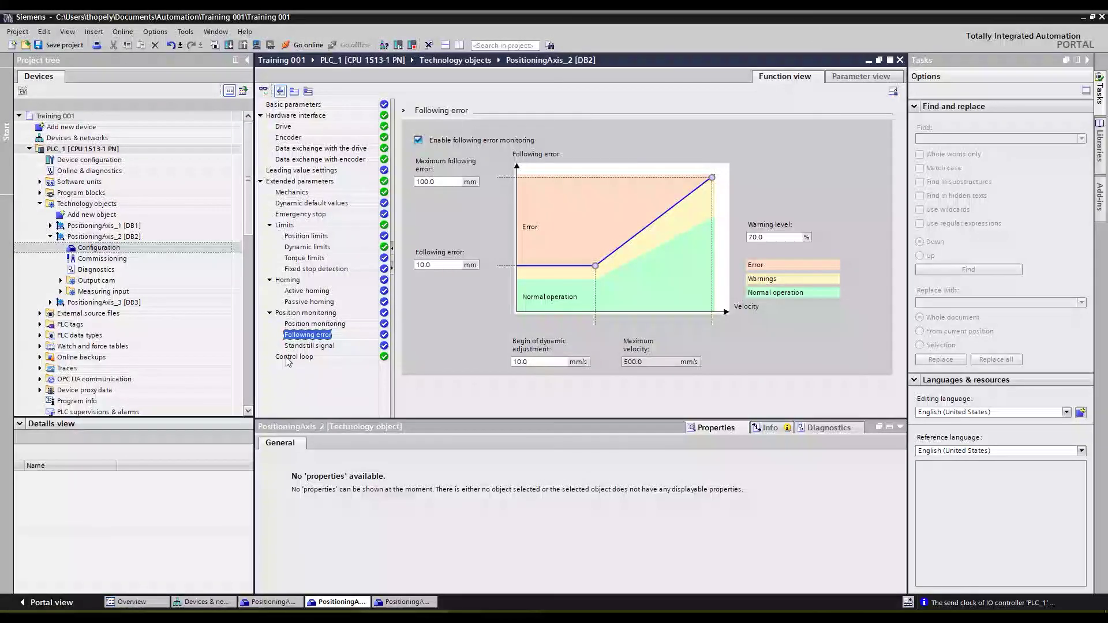
pyautogui.click(309, 345)
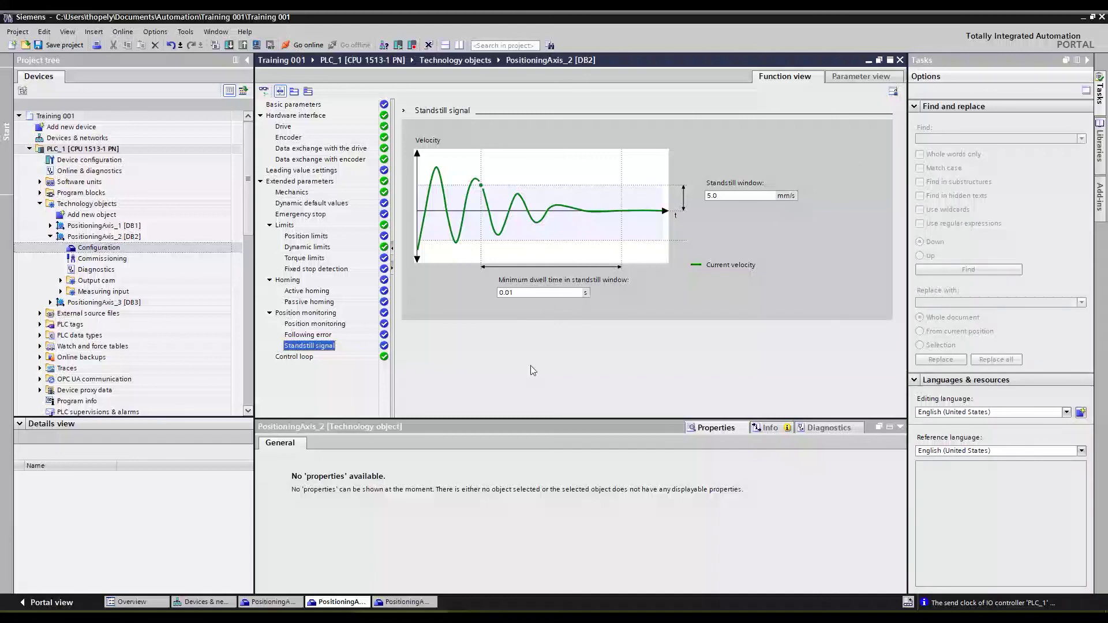
pyautogui.click(294, 358)
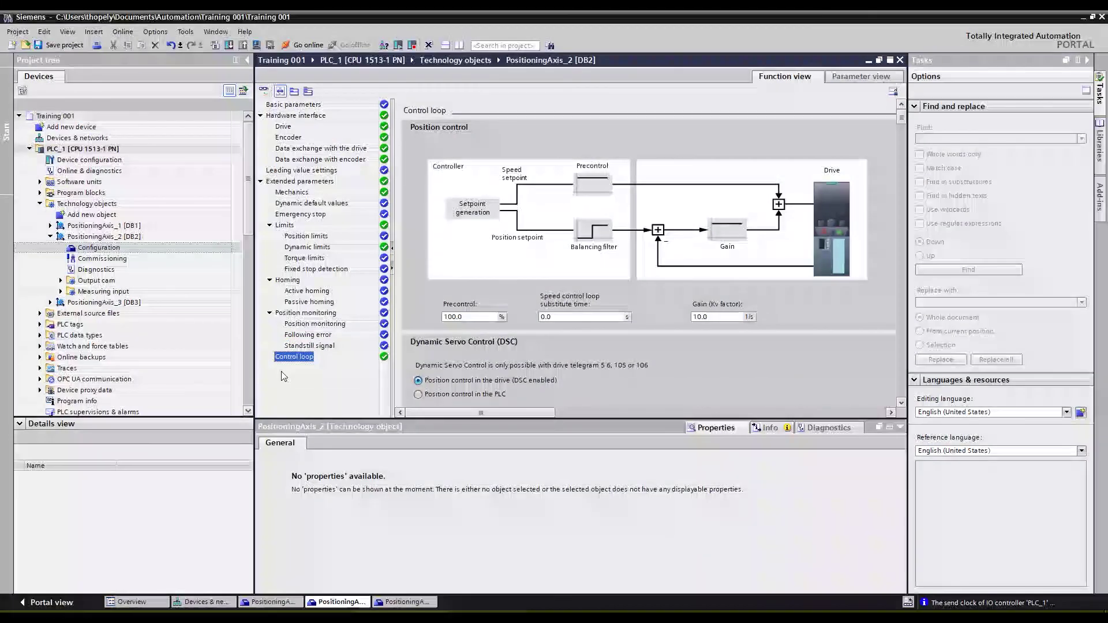
pyautogui.click(901, 403)
pyautogui.click(902, 402)
pyautogui.click(901, 403)
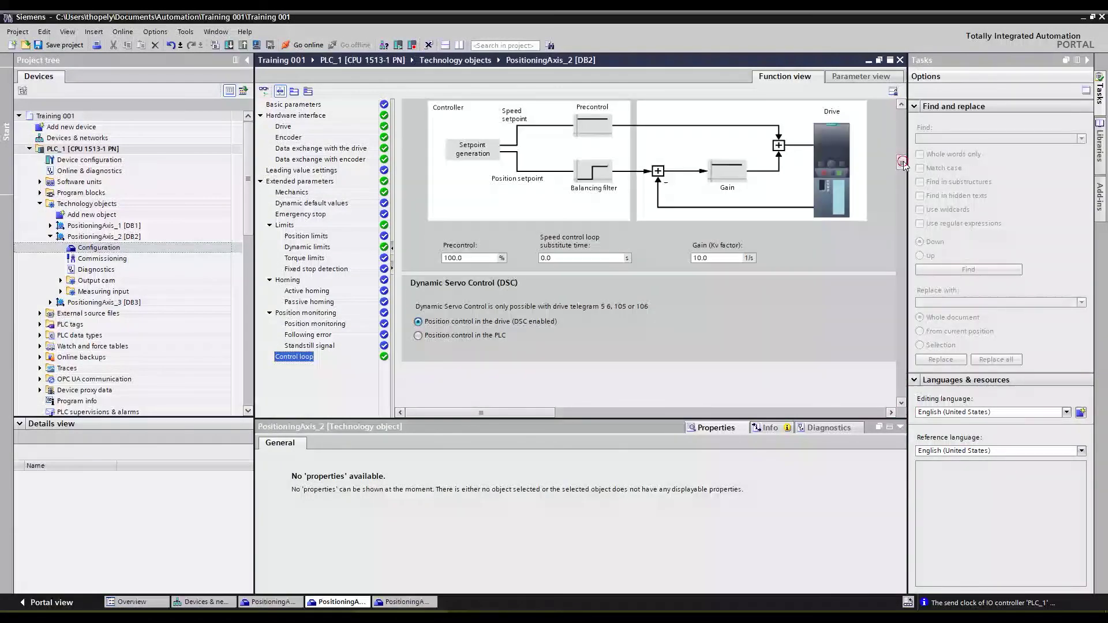
pyautogui.moveTo(901, 163); pyautogui.dragTo(904, 134)
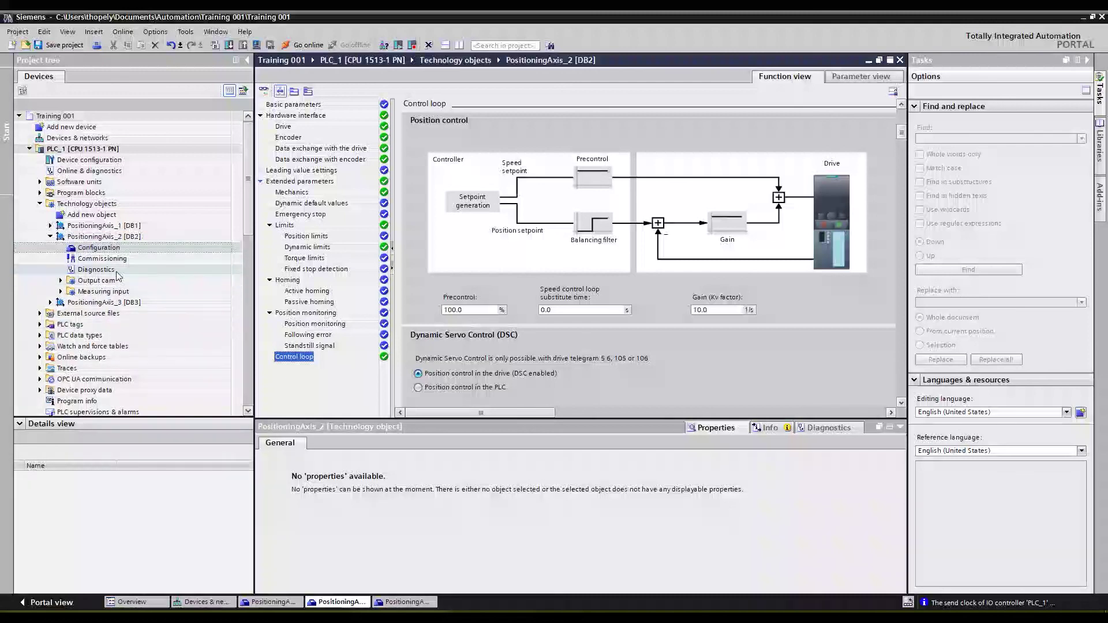
pyautogui.doubleClick(101, 258)
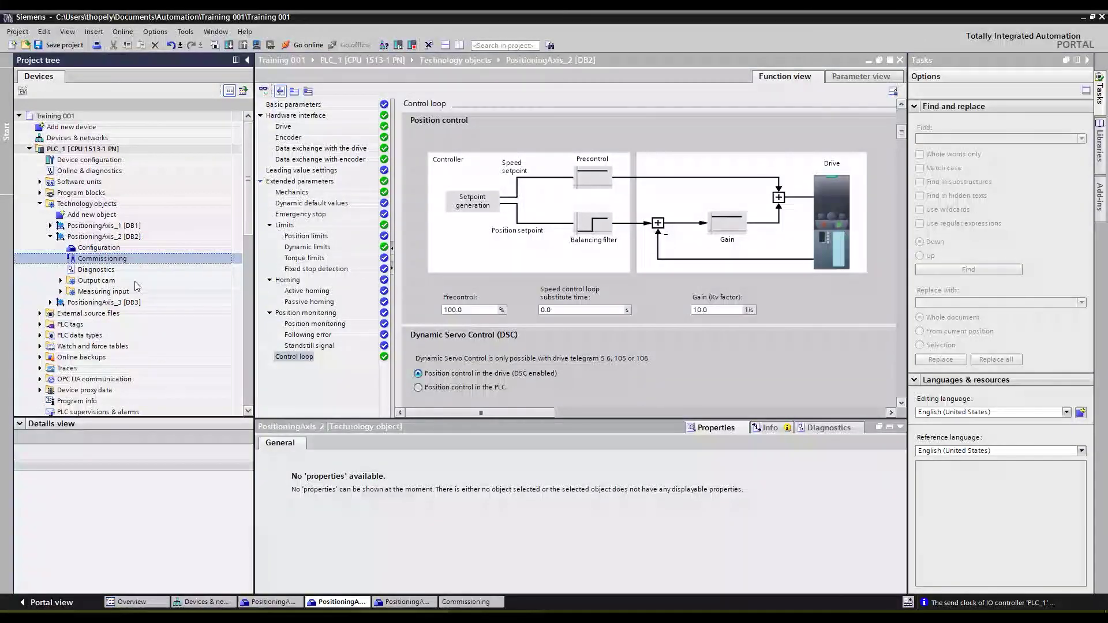
# Scroll PositioningAxis_2's commissioning Tuning page through measurement and position controller optimization, then refresh its tree entry
pyautogui.click(279, 103)
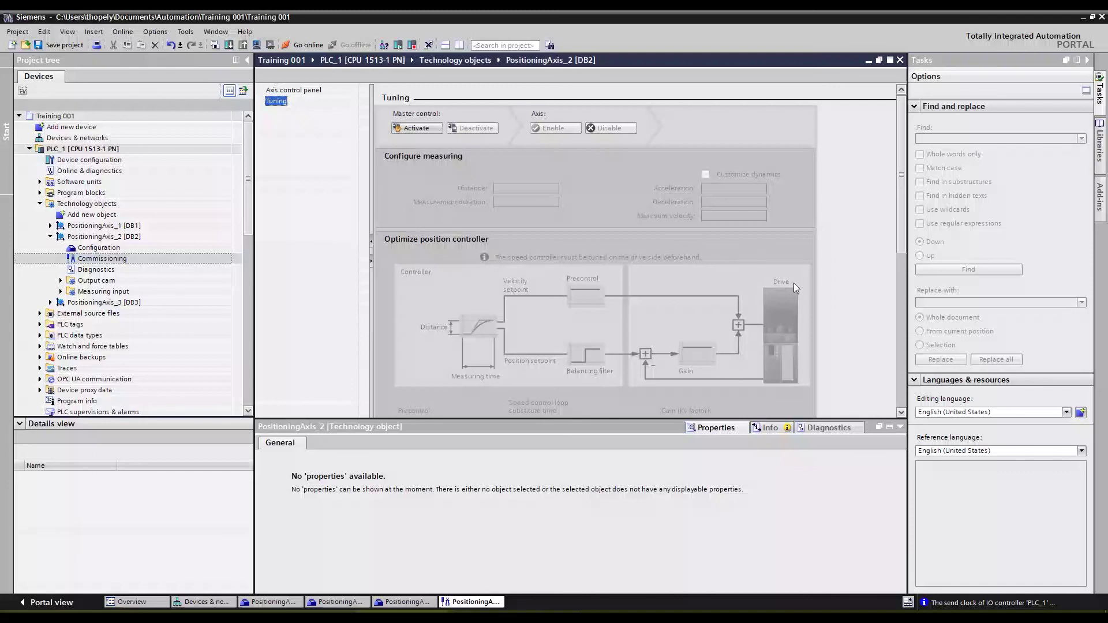
pyautogui.moveTo(898, 206); pyautogui.dragTo(904, 266)
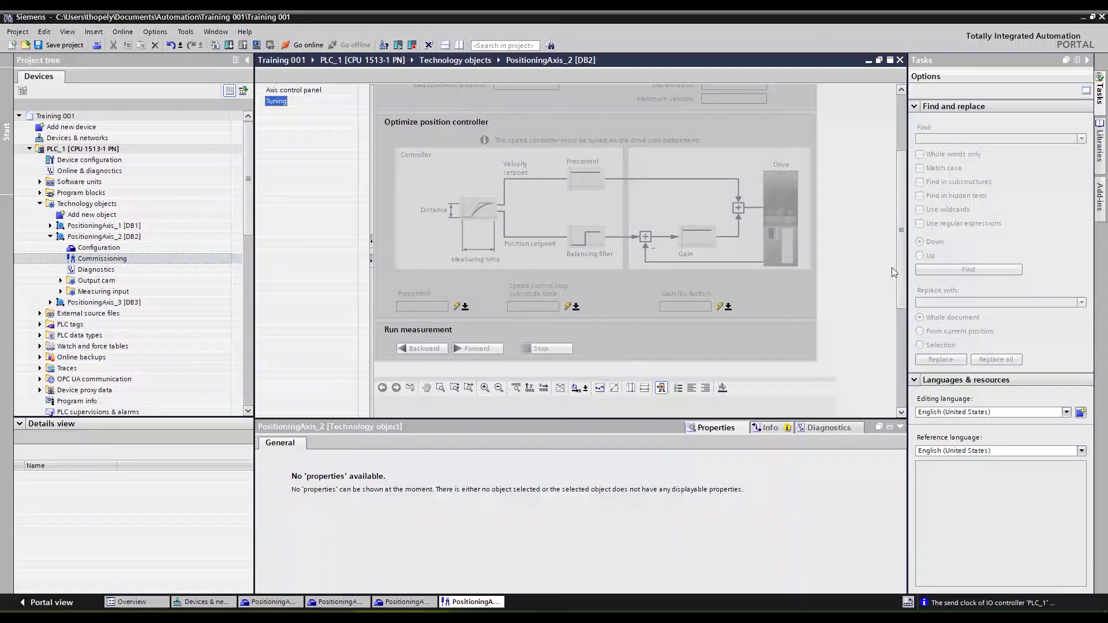
pyautogui.moveTo(901, 257)
pyautogui.mouseDown()
pyautogui.moveTo(897, 317)
pyautogui.moveTo(898, 237)
pyautogui.mouseUp()
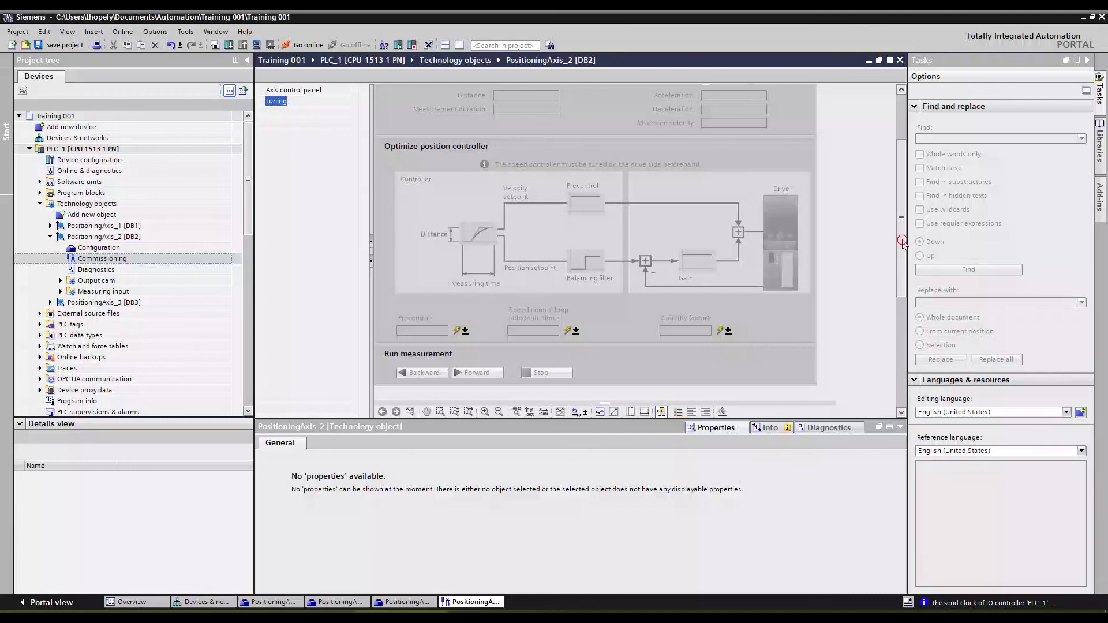
pyautogui.moveTo(902, 248)
pyautogui.mouseDown()
pyautogui.moveTo(903, 341)
pyautogui.moveTo(901, 176)
pyautogui.mouseUp()
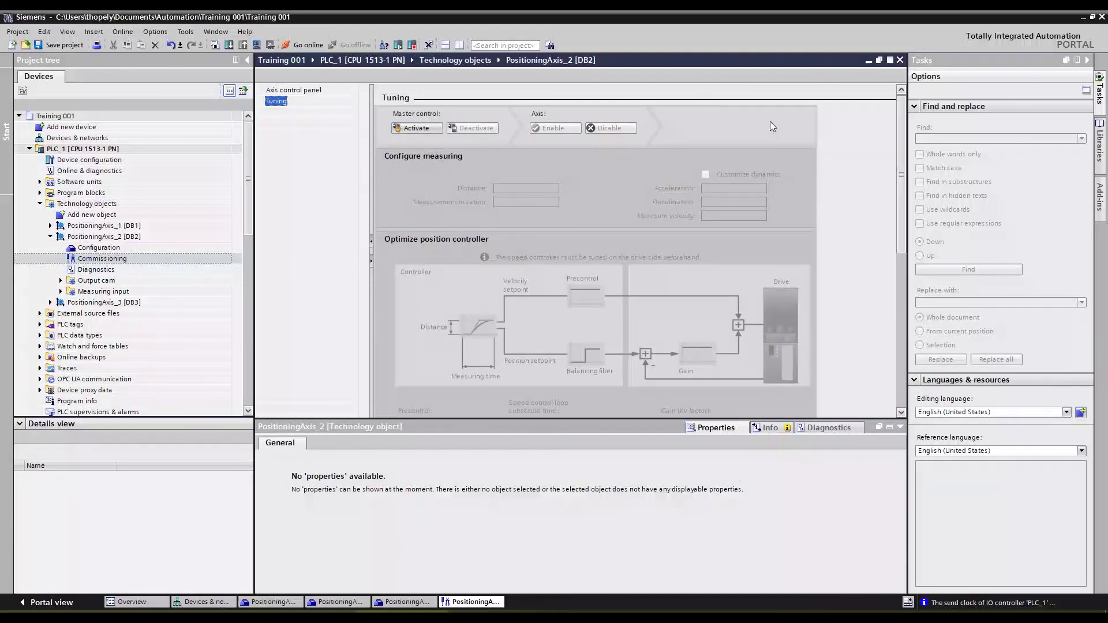
pyautogui.click(51, 237)
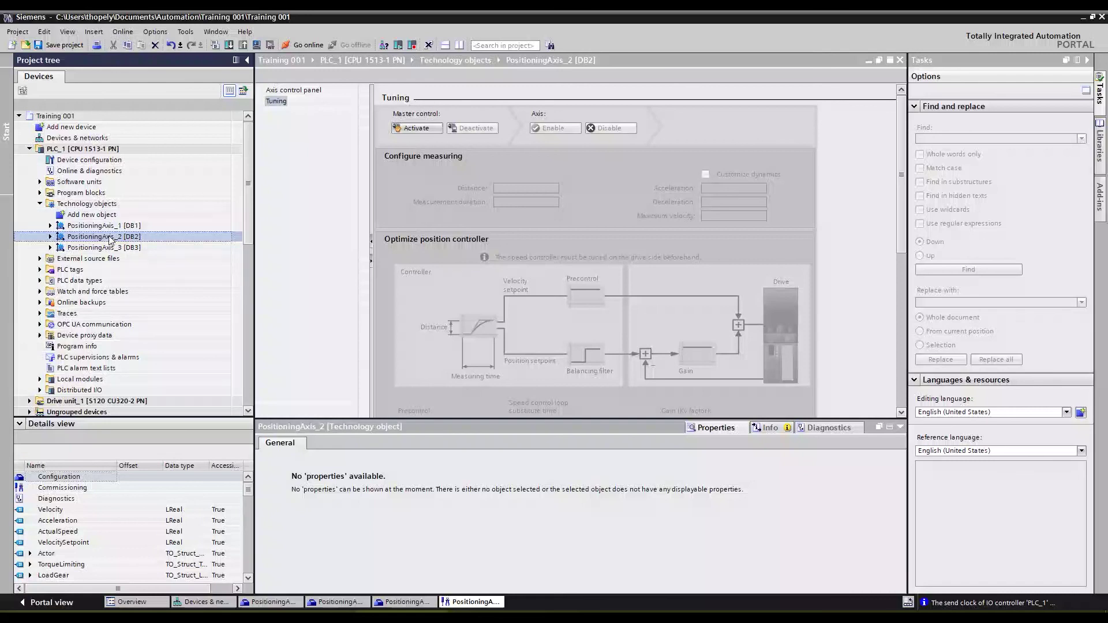
pyautogui.click(50, 237)
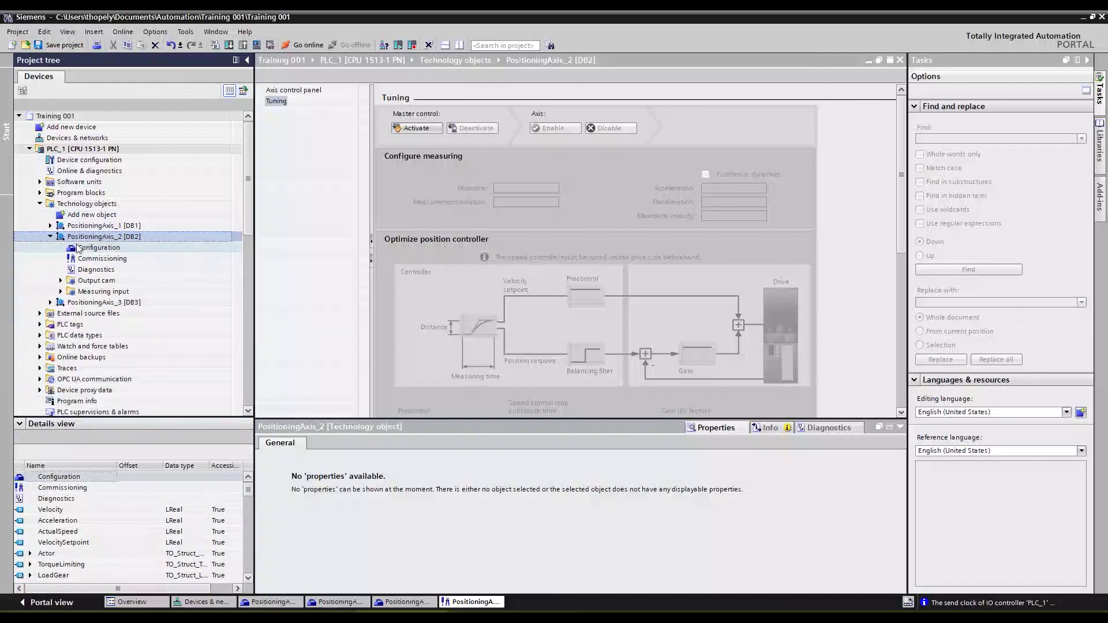
# Reopen PositioningAxis_2's configuration editor on the control loop page (precontrol 100.0 %, gain 10.0 1/s)
pyautogui.doubleClick(95, 248)
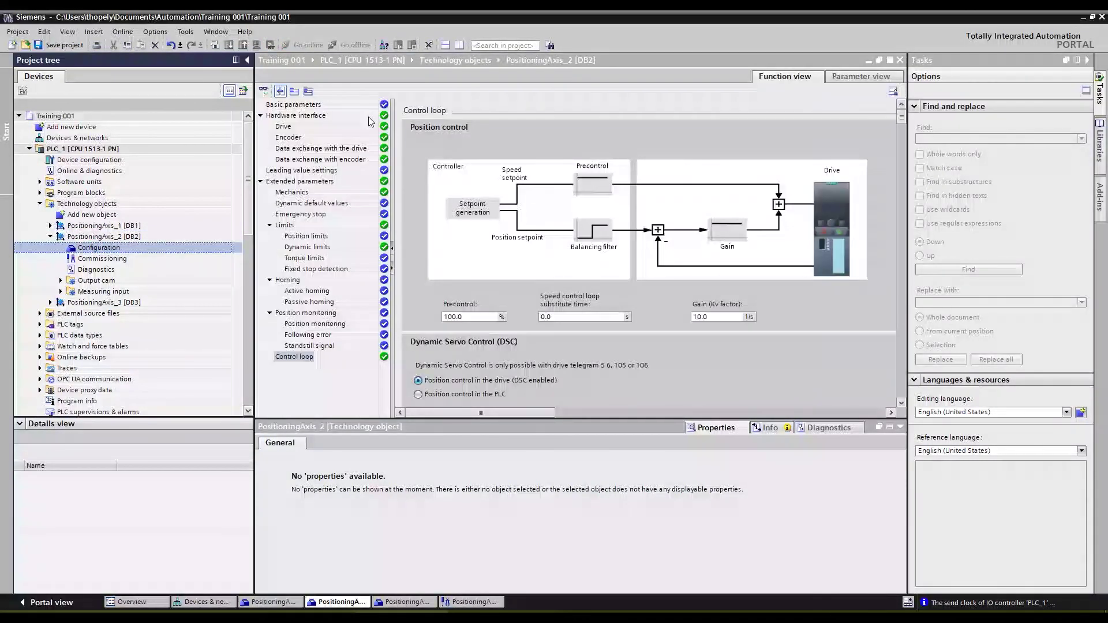